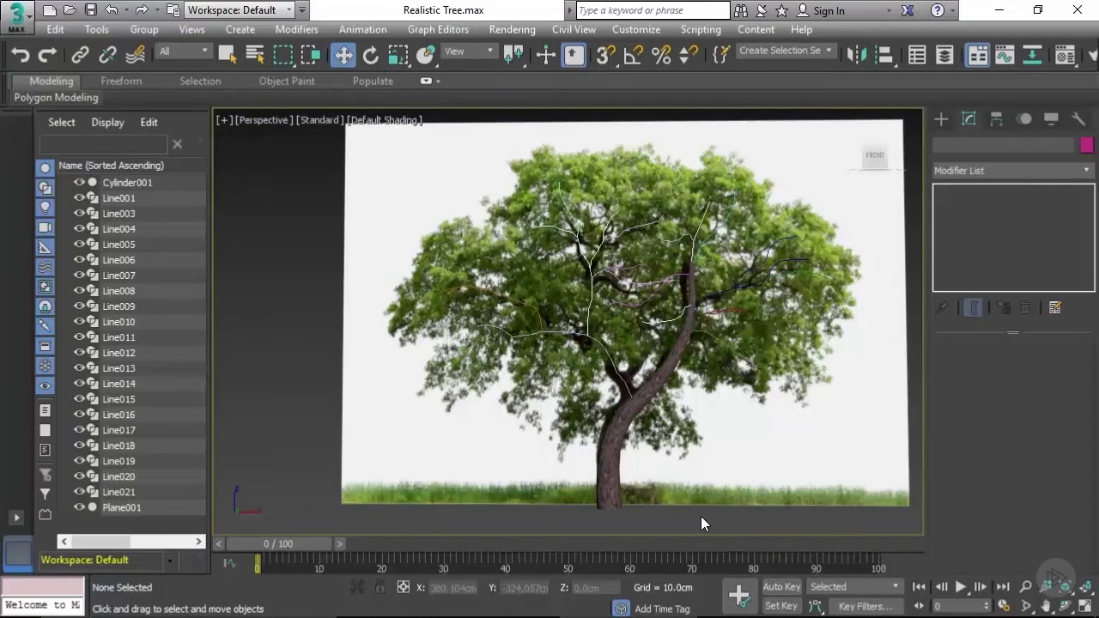
Copy the trunk cylinder a short distance along X as one independent copy named "branch"
{"action": "scroll", "coordinate": [700, 516], "scroll_direction": "up", "scroll_amount": 2}
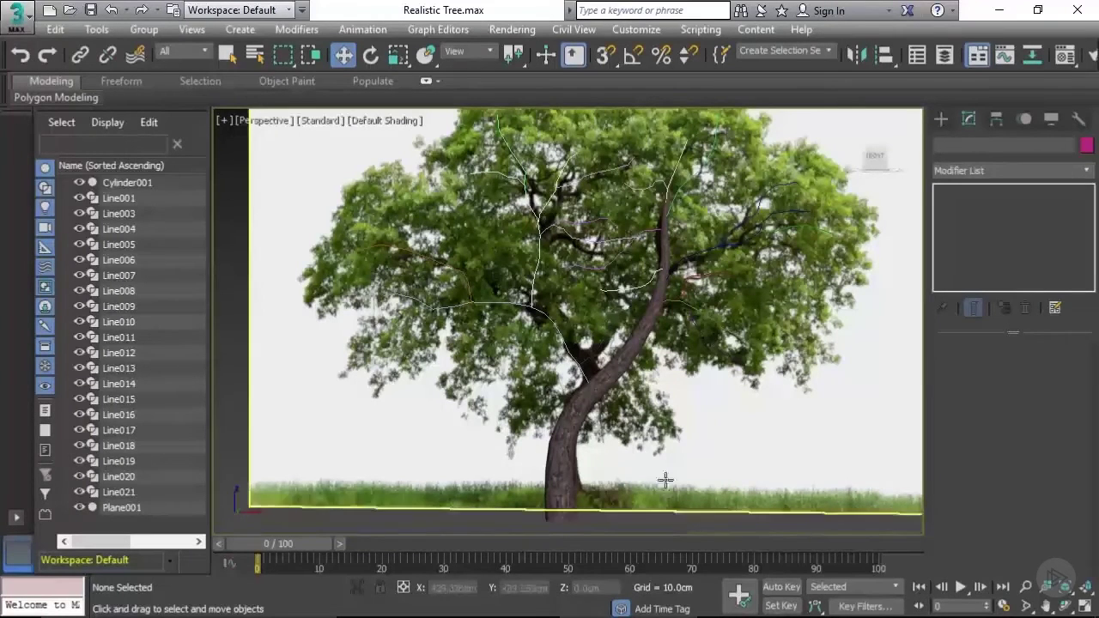
{"action": "left_click", "coordinate": [617, 404]}
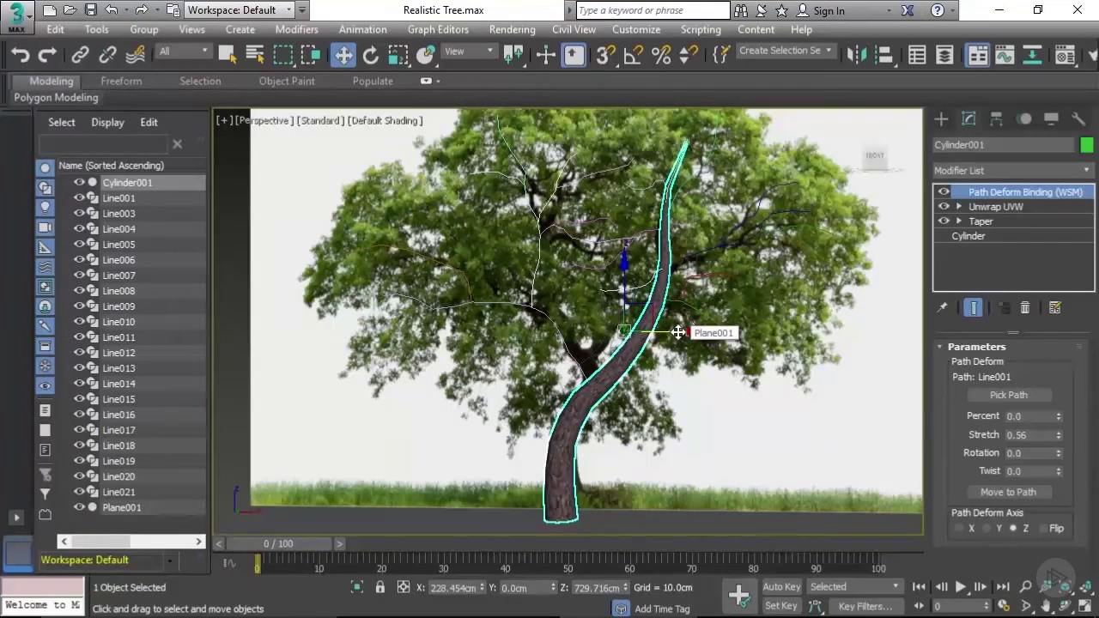
{"action": "left_click_drag", "start_coordinate": [678, 332], "coordinate": [731, 342], "text": "shift"}
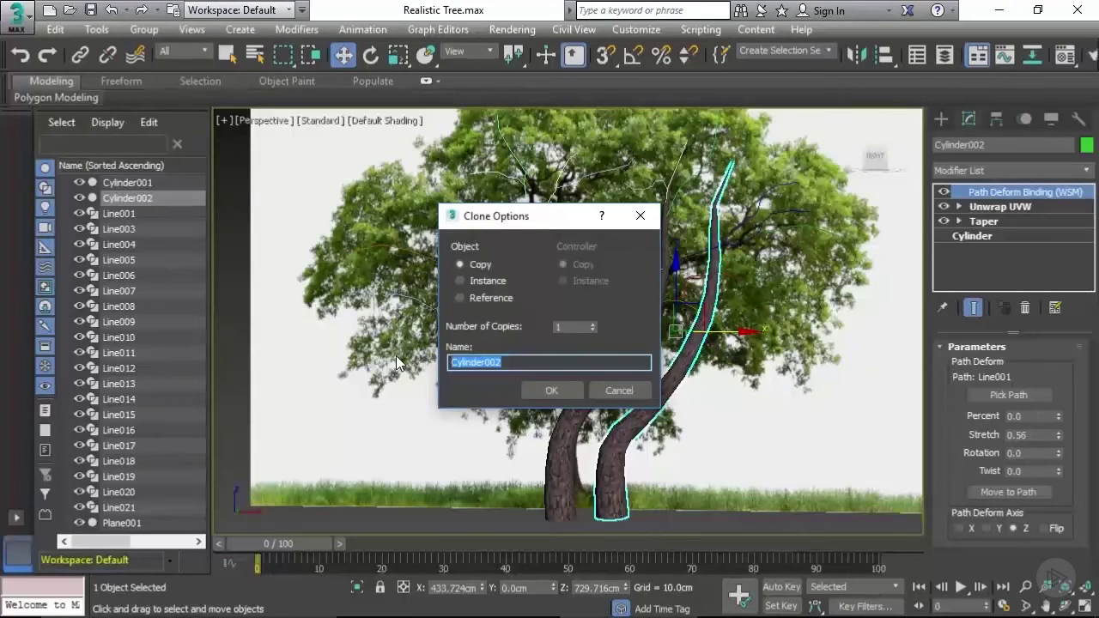
{"action": "type", "text": "branch"}
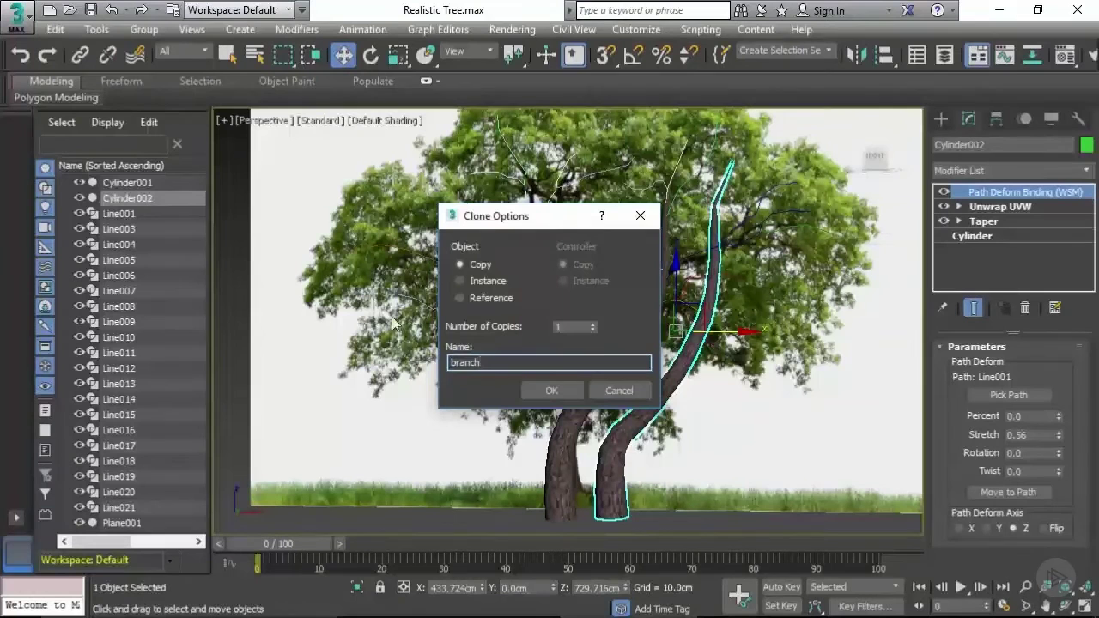
{"action": "left_click", "coordinate": [549, 390]}
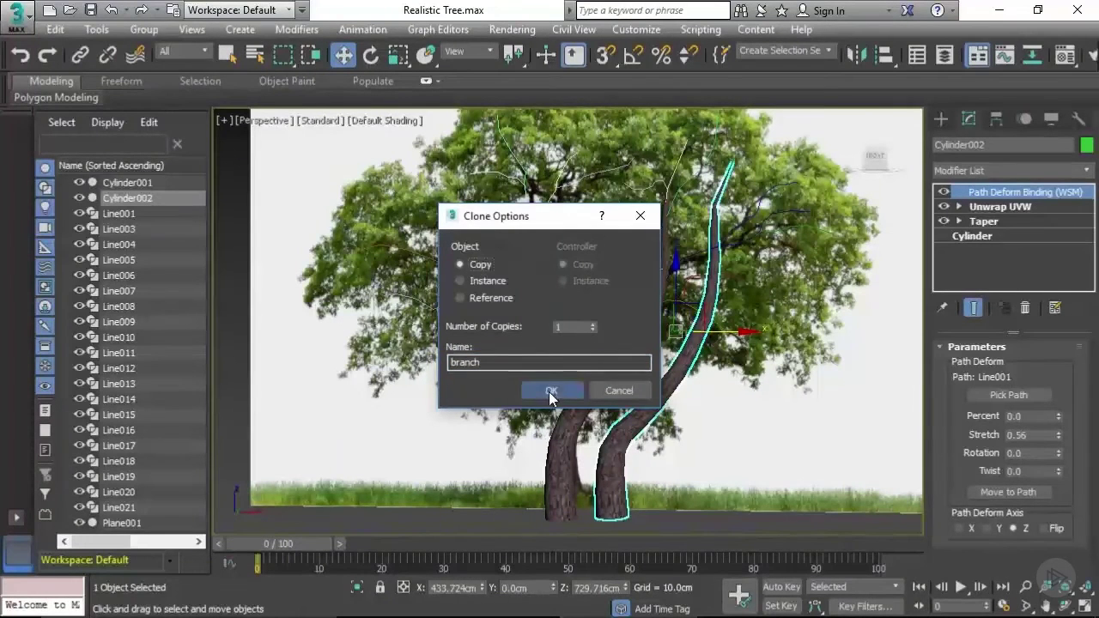
Assign the large lower branch spline Line019 as the branch's Path Deform path and move the branch onto it
{"action": "left_click", "coordinate": [996, 394]}
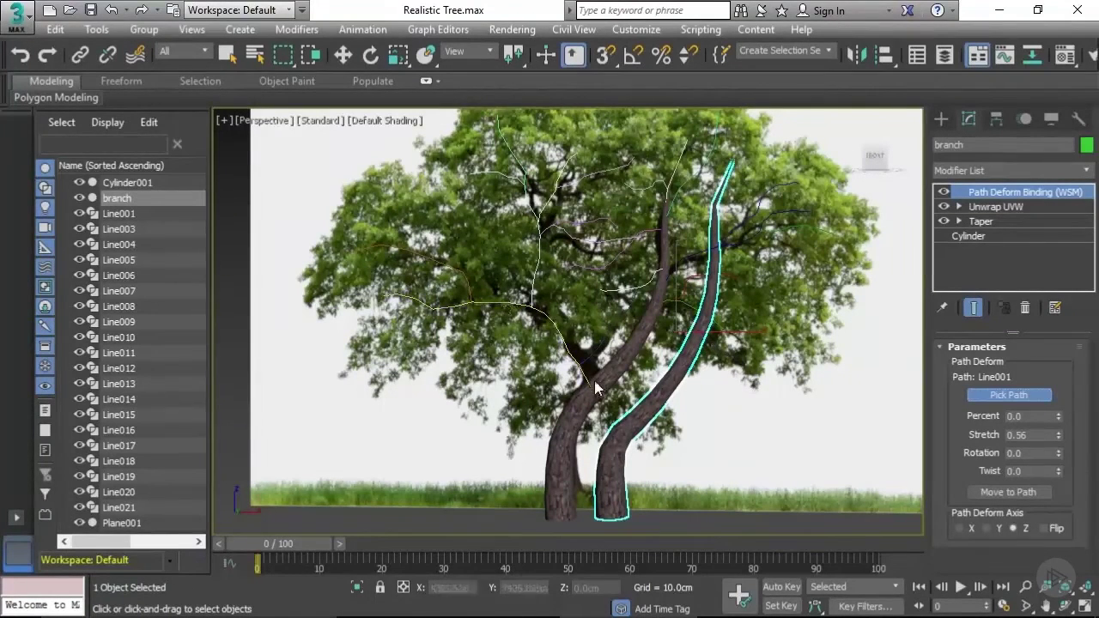
{"action": "left_click", "coordinate": [488, 305]}
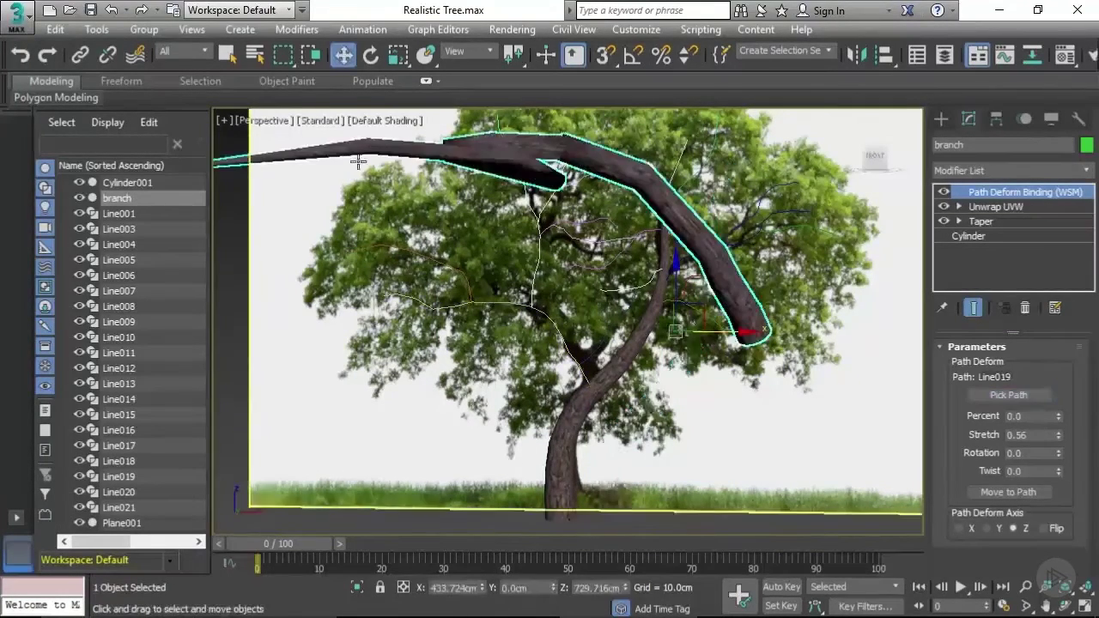
{"action": "left_click", "coordinate": [1016, 492]}
{"action": "middle_click_drag", "start_coordinate": [554, 333], "coordinate": [654, 346]}
{"action": "scroll", "coordinate": [556, 331], "scroll_direction": "up", "scroll_amount": 5}
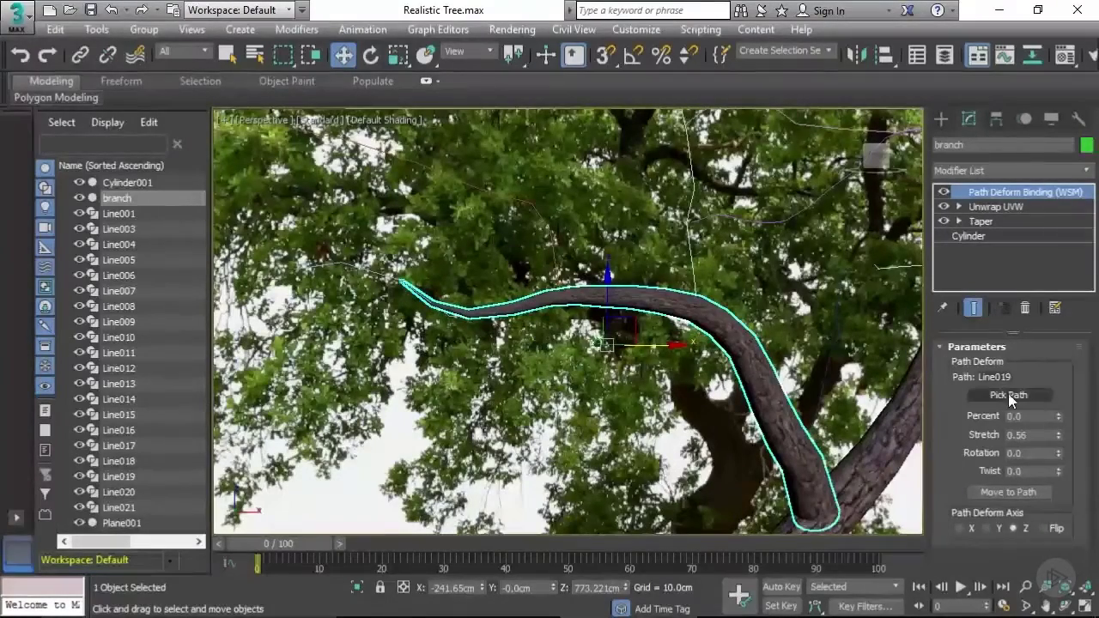
Set the branch's Path Deform stretch to 0.65 and turn on edged-faces display in the viewport
{"action": "middle_click_drag", "start_coordinate": [490, 323], "coordinate": [502, 305], "text": "alt"}
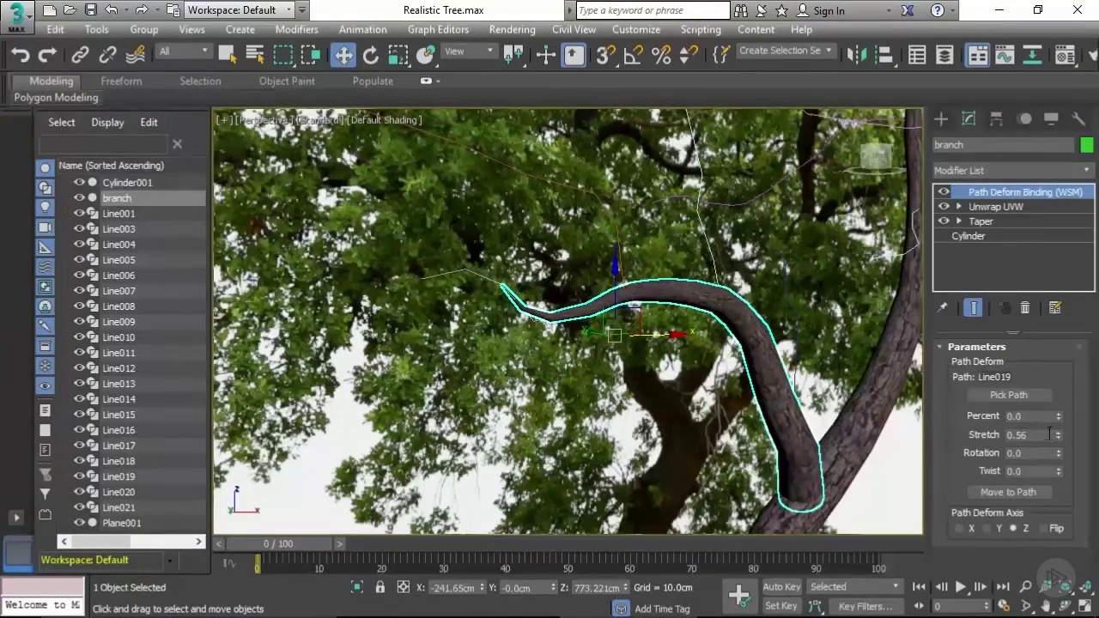
{"action": "left_click_drag", "start_coordinate": [1057, 443], "coordinate": [1058, 429]}
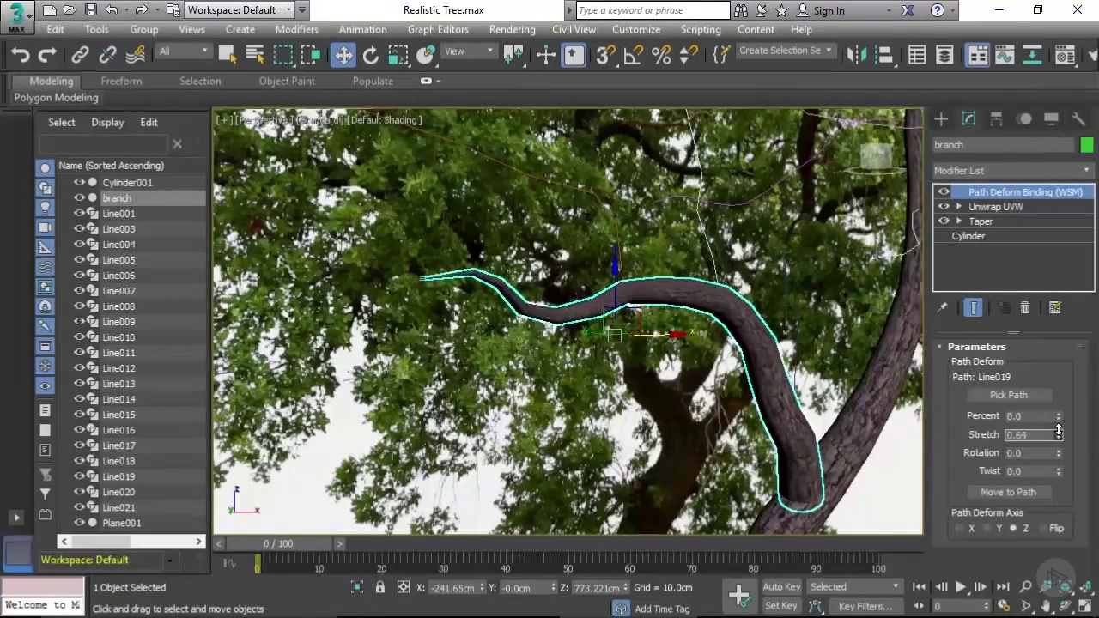
{"action": "mouse_move", "coordinate": [631, 358]}
{"action": "middle_mouse_down"}
{"action": "mouse_move", "coordinate": [683, 364]}
{"action": "mouse_move", "coordinate": [601, 345]}
{"action": "mouse_move", "coordinate": [597, 382]}
{"action": "mouse_move", "coordinate": [643, 379]}
{"action": "middle_mouse_up"}
{"action": "scroll", "coordinate": [641, 360], "scroll_direction": "down", "scroll_amount": 3}
{"action": "key", "text": "F4"}
{"action": "scroll", "coordinate": [645, 344], "scroll_direction": "up", "scroll_amount": 4}
{"action": "middle_click_drag", "start_coordinate": [657, 335], "coordinate": [639, 350]}
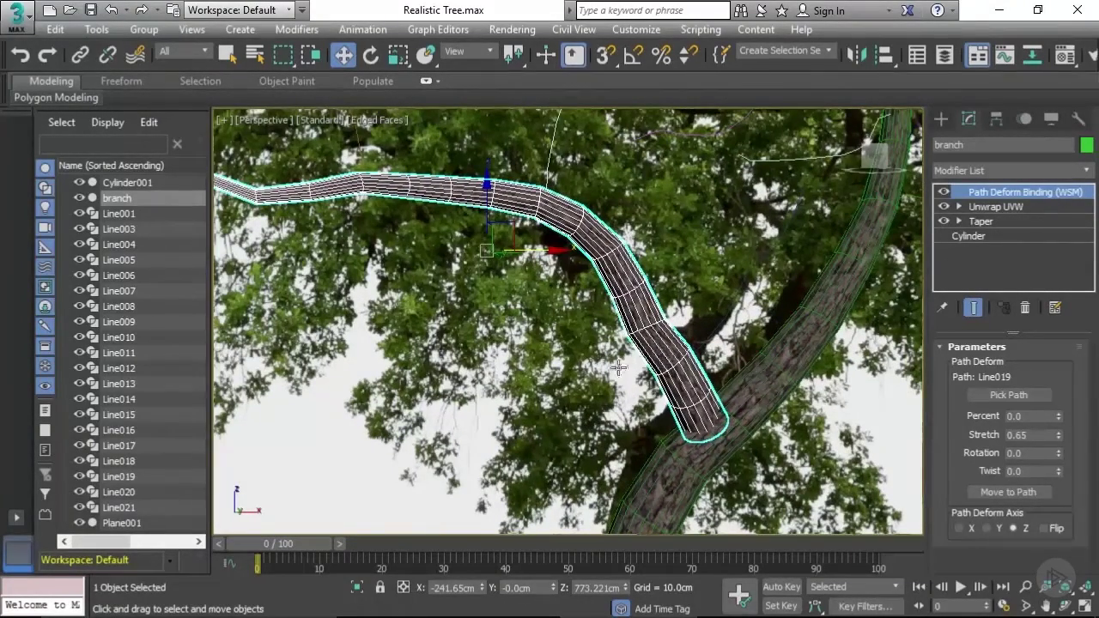
{"action": "scroll", "coordinate": [601, 368], "scroll_direction": "down", "scroll_amount": 3}
{"action": "mouse_move", "coordinate": [593, 370]}
{"action": "middle_mouse_down", "text": "alt"}
{"action": "mouse_move", "coordinate": [635, 364]}
{"action": "mouse_move", "coordinate": [549, 380]}
{"action": "mouse_move", "coordinate": [587, 385]}
{"action": "middle_mouse_up", "text": "alt"}
{"action": "middle_click_drag", "start_coordinate": [587, 385], "coordinate": [668, 384]}
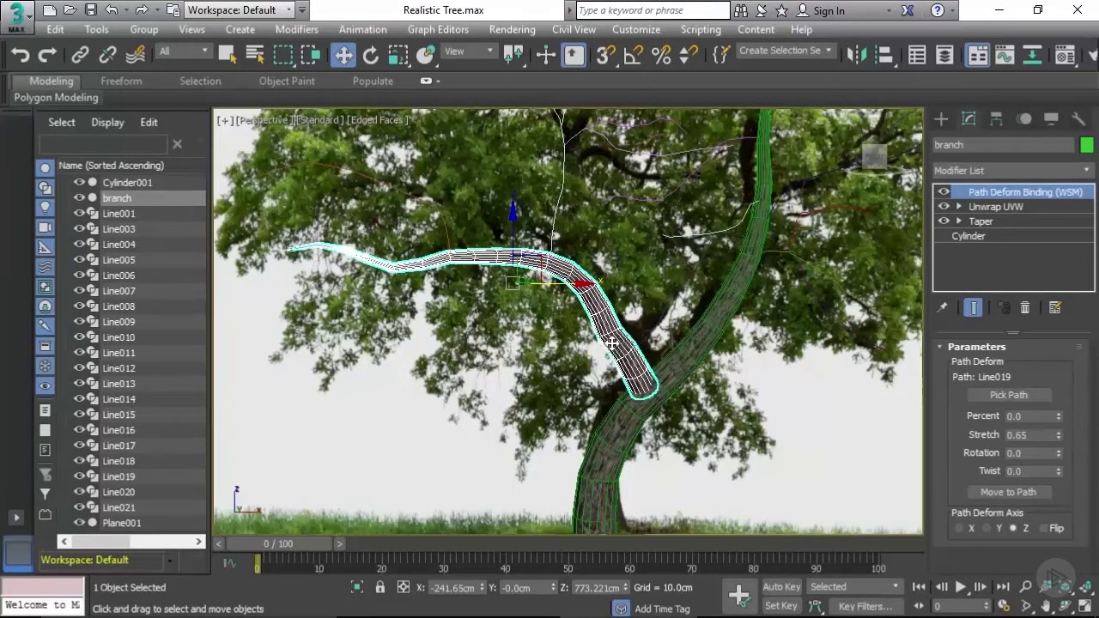
Set the number of sides of the branch's base cylinder to 10
{"action": "left_click", "coordinate": [995, 234]}
{"action": "left_click", "coordinate": [615, 367]}
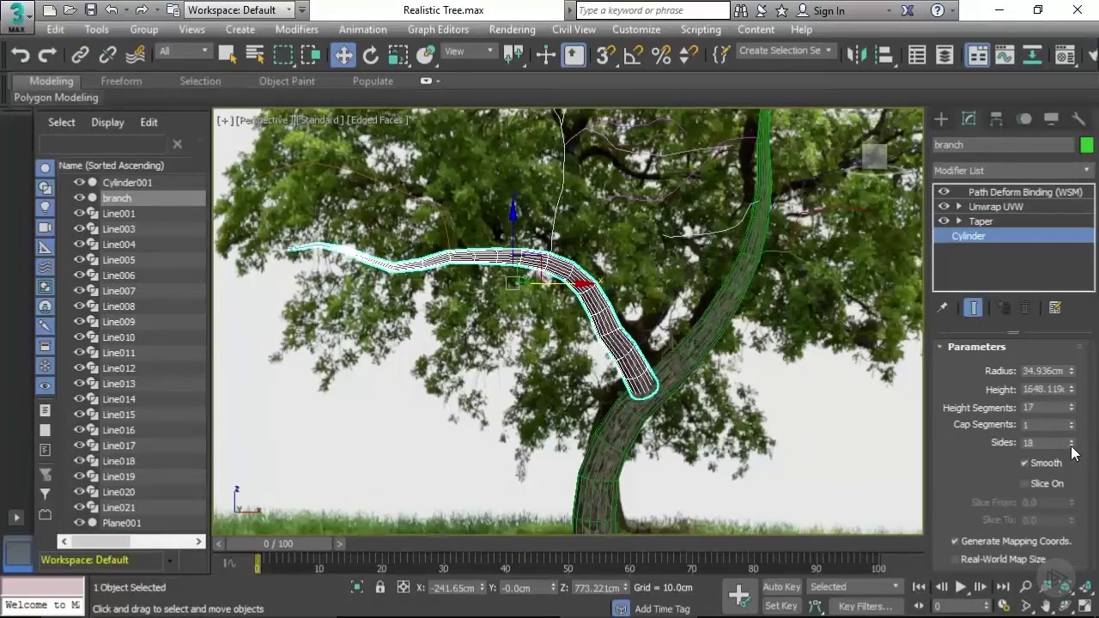
{"action": "left_click_drag", "start_coordinate": [1071, 446], "coordinate": [1071, 440]}
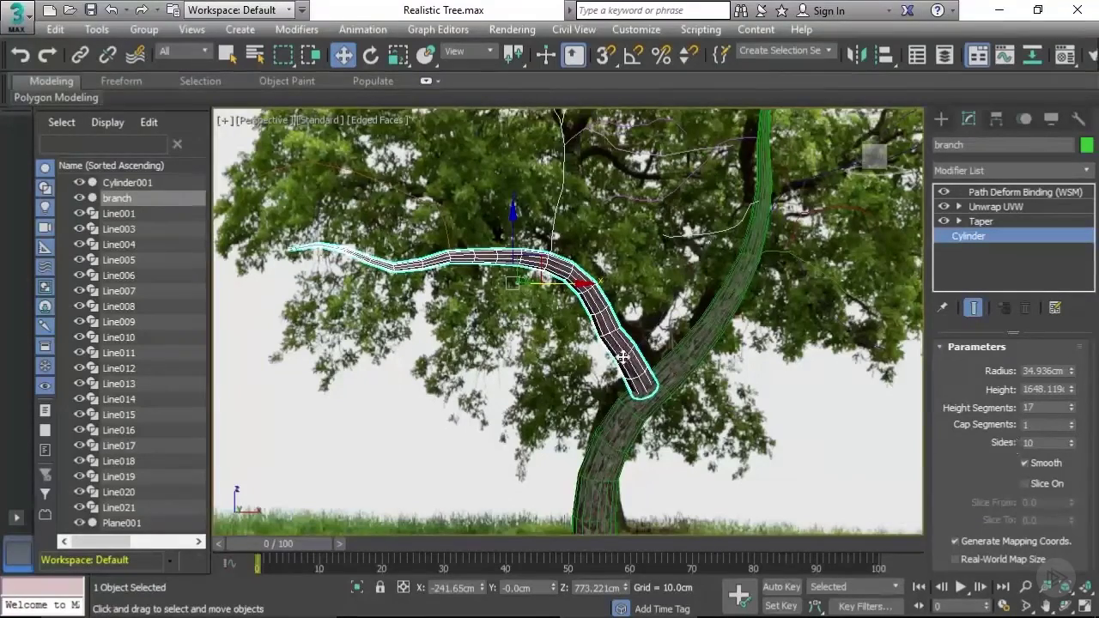
Set the branch cylinder's height segments to 16, trying lower counts first
{"action": "middle_click_drag", "start_coordinate": [625, 362], "coordinate": [654, 342]}
{"action": "middle_click_drag", "start_coordinate": [430, 268], "coordinate": [454, 319], "text": "alt"}
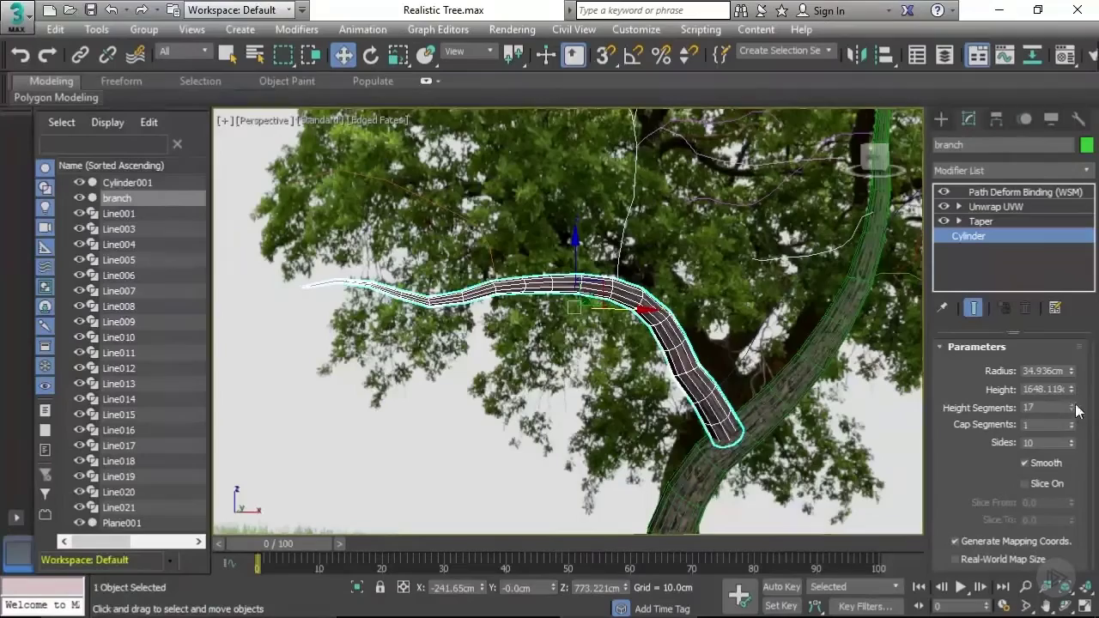
{"action": "middle_click_drag", "start_coordinate": [770, 369], "coordinate": [791, 331], "text": "alt"}
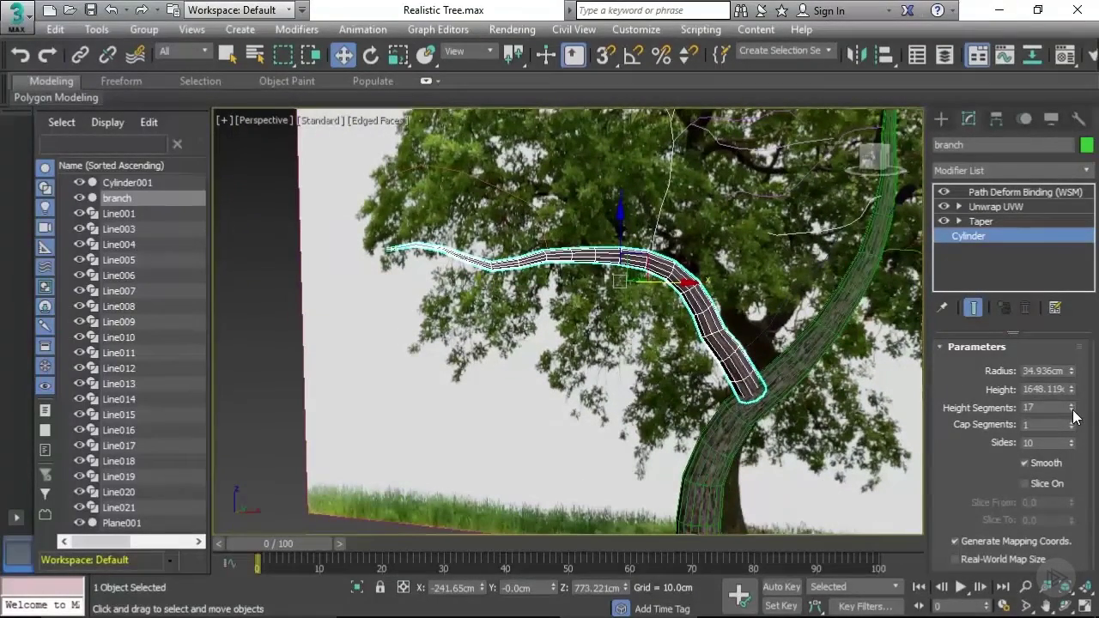
{"action": "left_click_drag", "start_coordinate": [1072, 411], "coordinate": [1072, 410]}
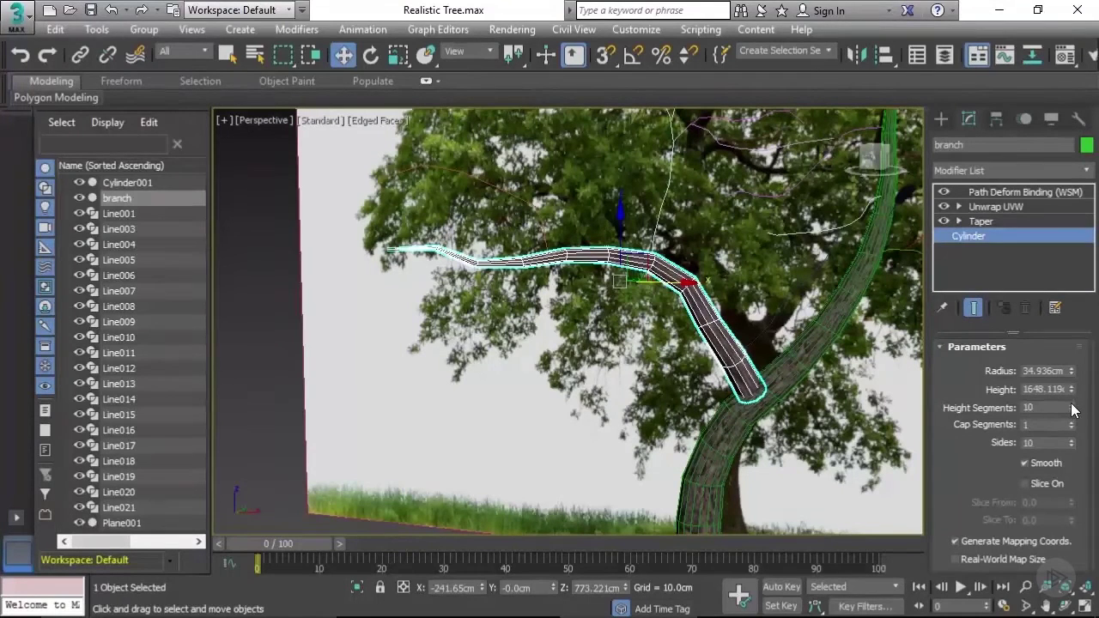
{"action": "left_click_drag", "start_coordinate": [1072, 412], "coordinate": [1072, 411]}
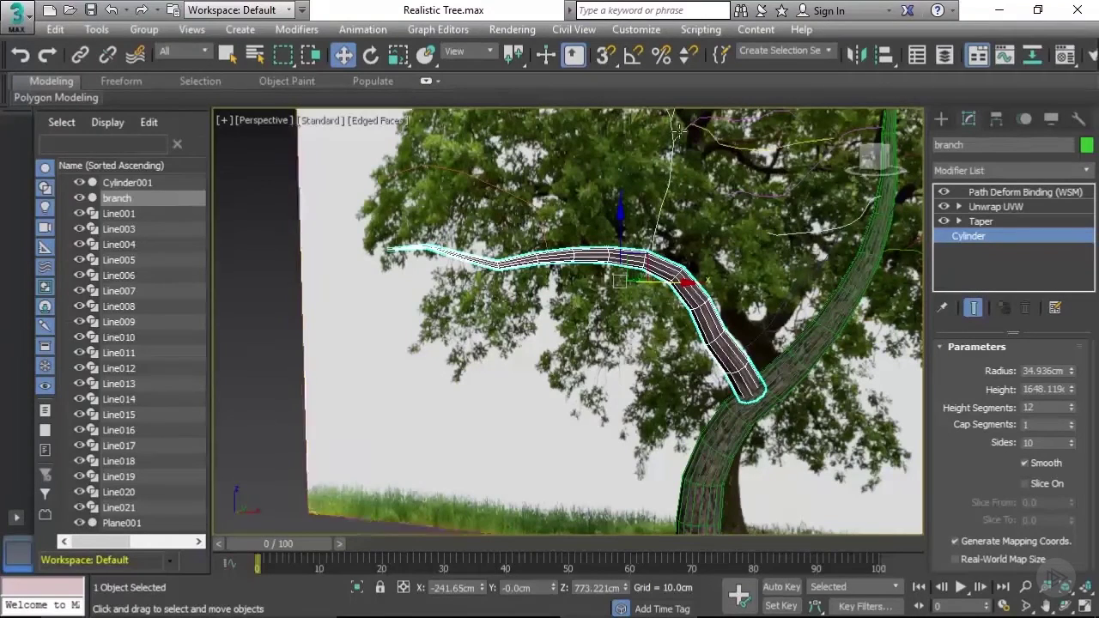
{"action": "left_click", "coordinate": [1072, 404]}
{"action": "left_click", "coordinate": [1073, 404]}
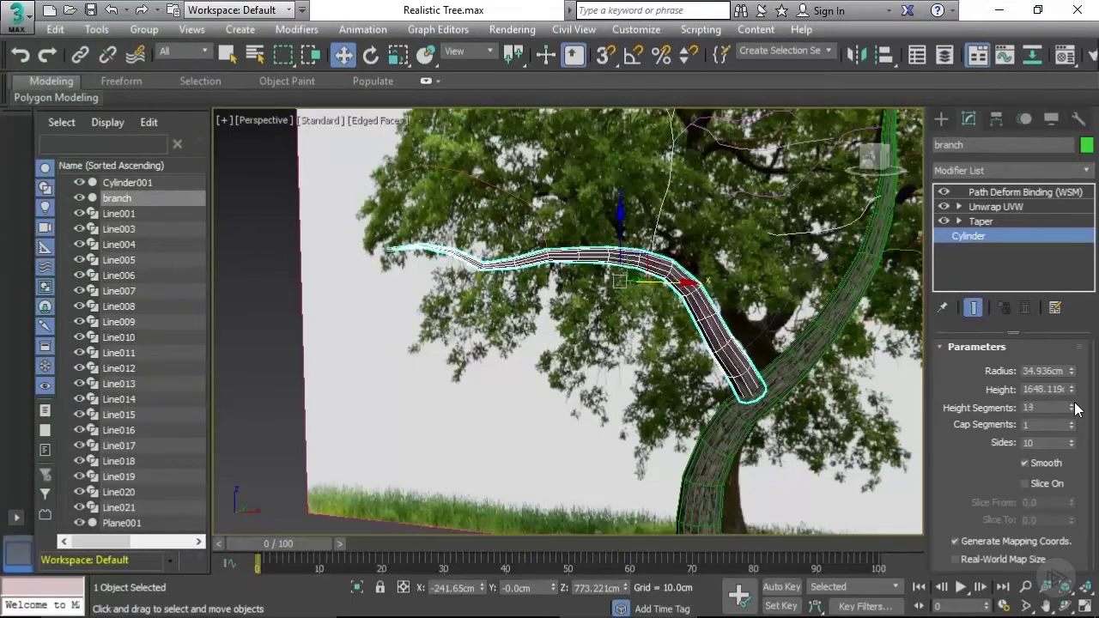
{"action": "left_click", "coordinate": [1074, 404]}
{"action": "left_click", "coordinate": [1074, 405]}
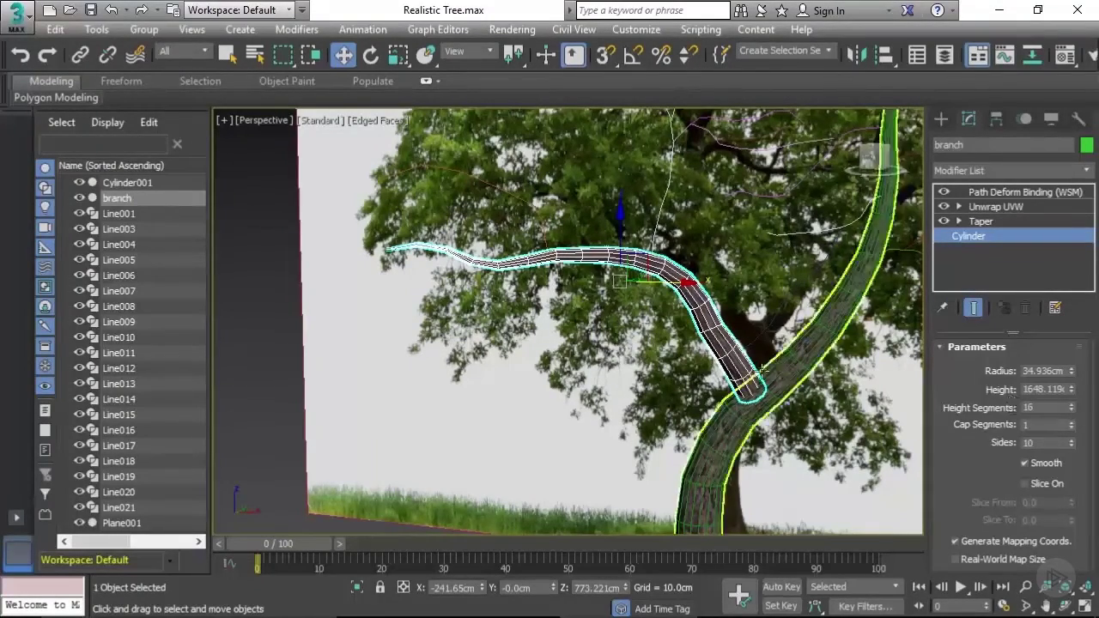
Open the UV layout of the branch's Unwrap UVW modifier for editing
{"action": "middle_click_drag", "start_coordinate": [678, 360], "coordinate": [702, 366], "text": "alt"}
{"action": "scroll", "coordinate": [706, 364], "scroll_direction": "up", "scroll_amount": 4}
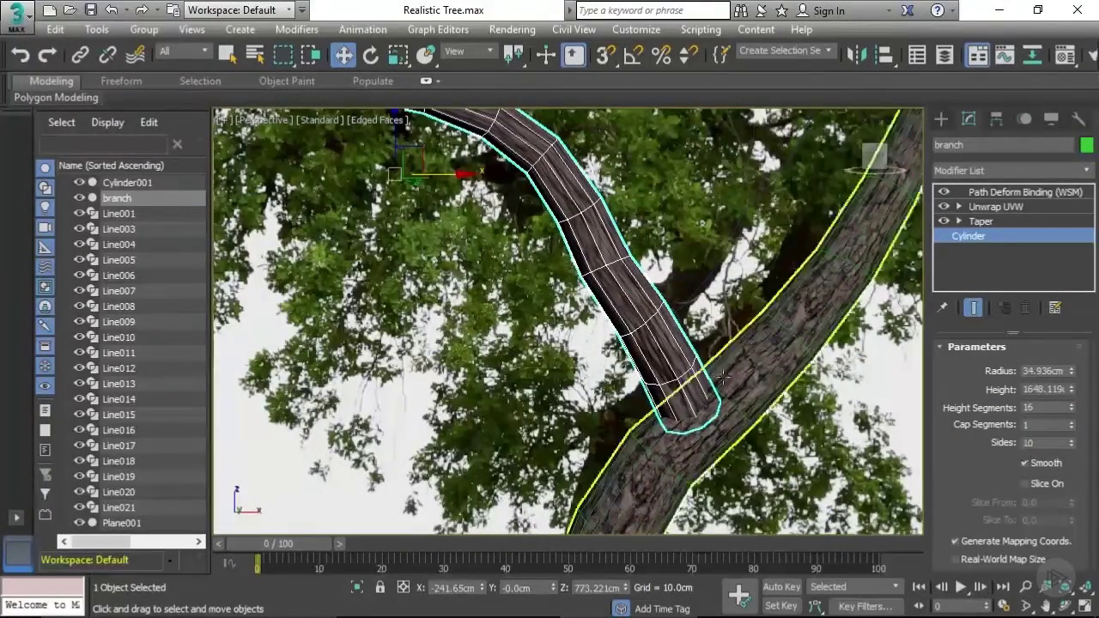
{"action": "middle_click_drag", "start_coordinate": [576, 292], "coordinate": [704, 350]}
{"action": "scroll", "coordinate": [670, 344], "scroll_direction": "down", "scroll_amount": 4}
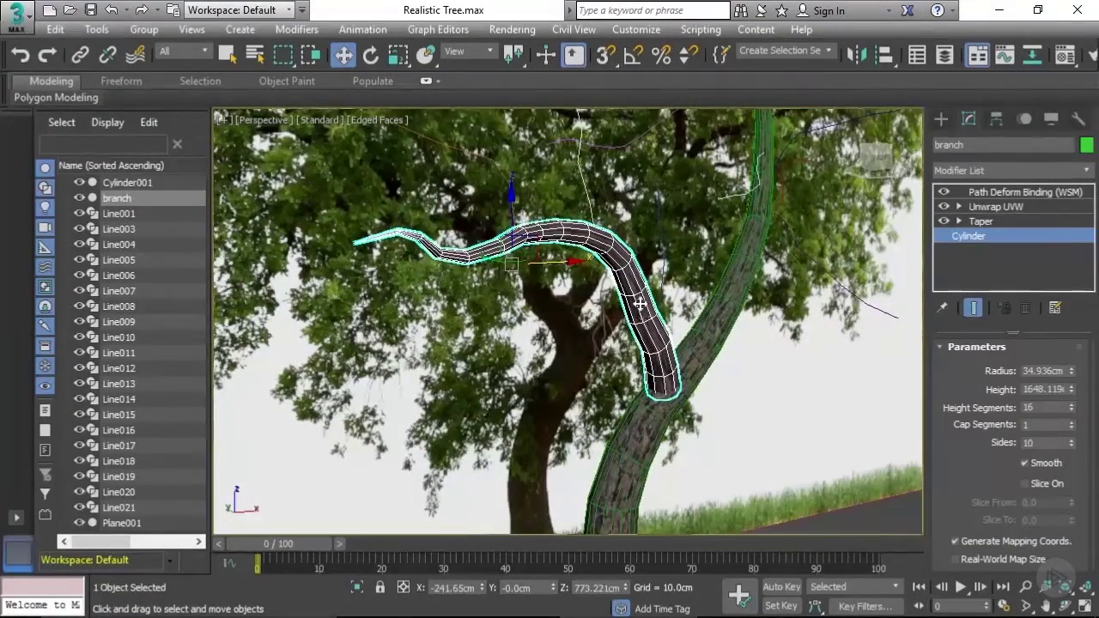
{"action": "middle_click_drag", "start_coordinate": [711, 357], "coordinate": [665, 353], "text": "alt"}
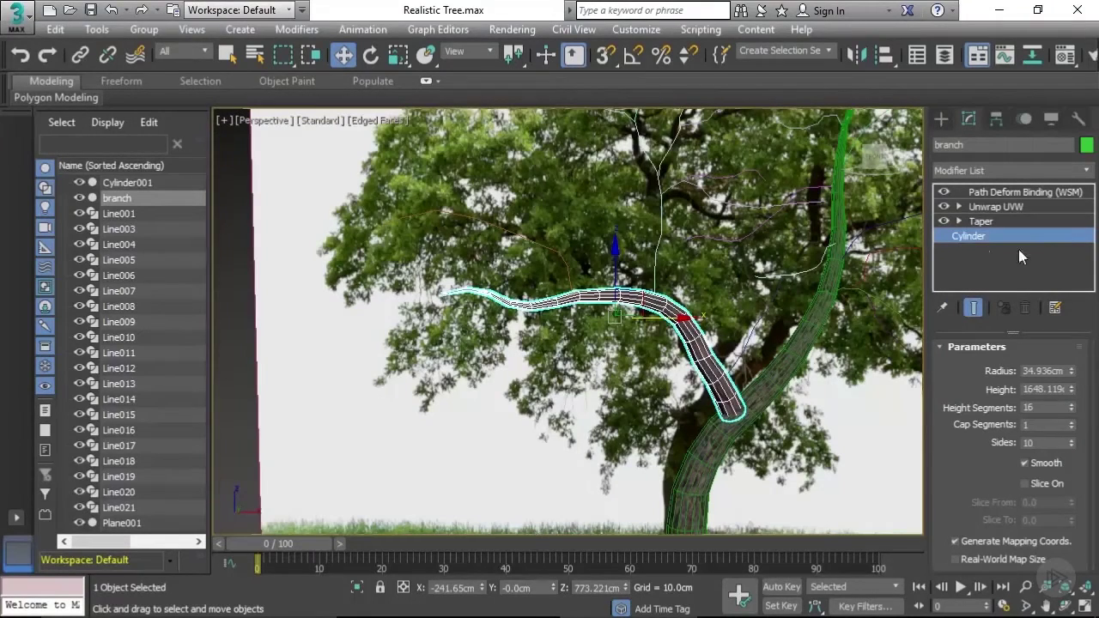
{"action": "left_click", "coordinate": [997, 206]}
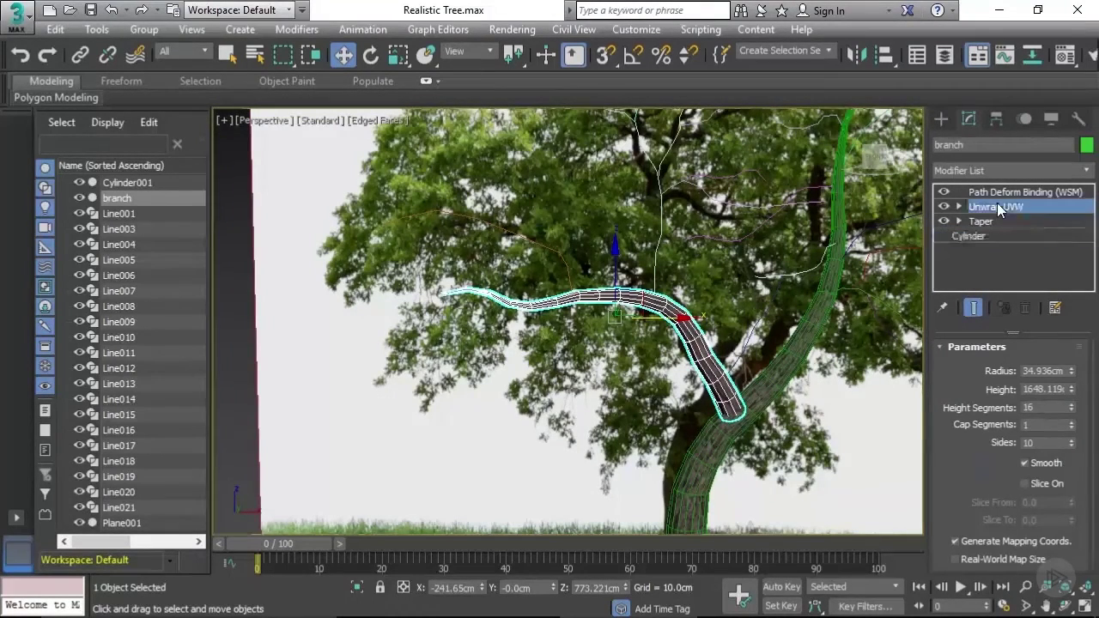
{"action": "left_click", "coordinate": [972, 307]}
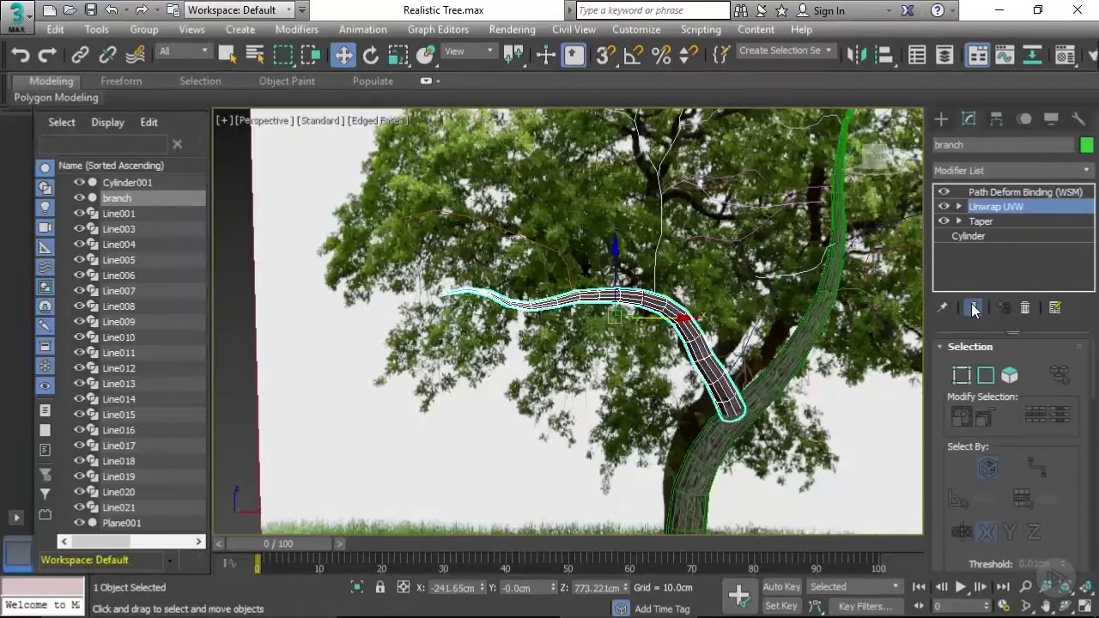
{"action": "scroll", "coordinate": [1012, 404], "scroll_direction": "down", "scroll_amount": 5}
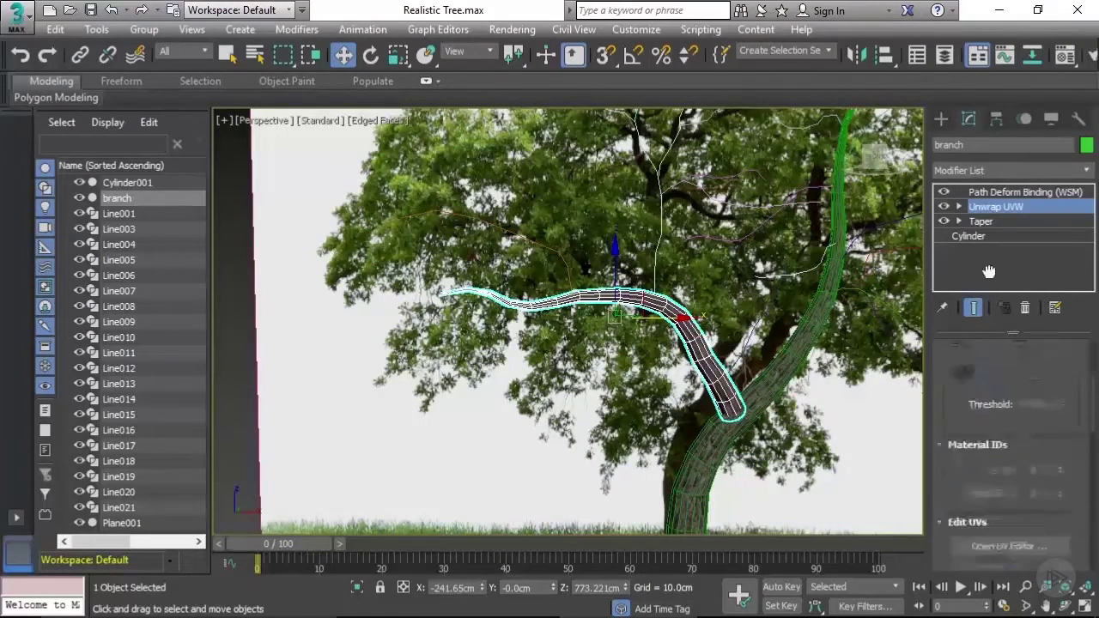
{"action": "left_click", "coordinate": [1036, 433]}
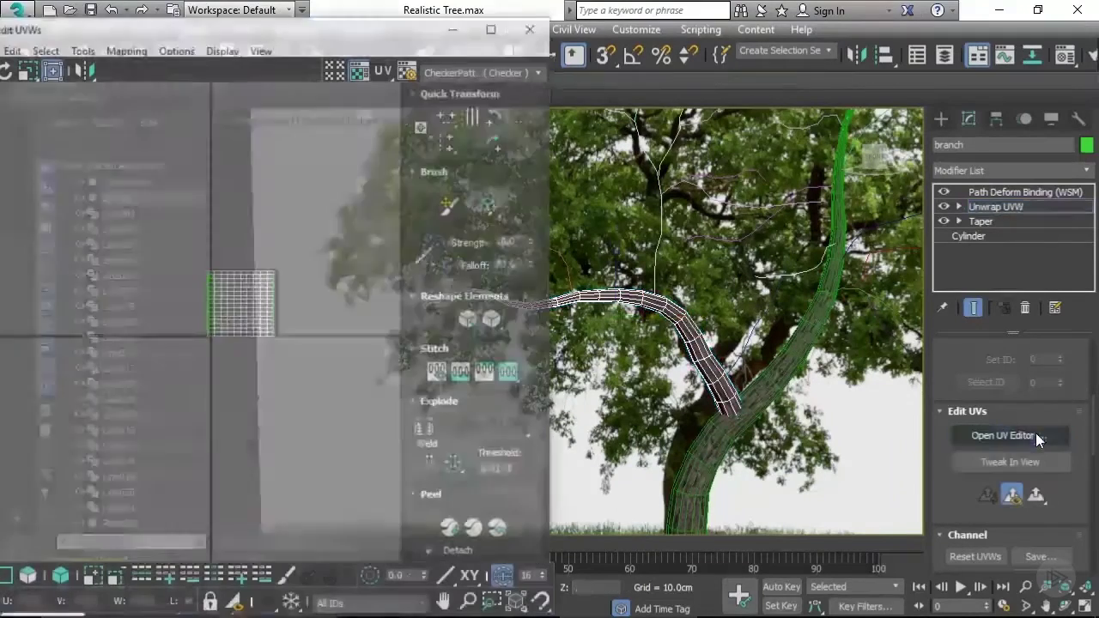
{"action": "scroll", "coordinate": [227, 240], "scroll_direction": "up", "scroll_amount": 7}
{"action": "middle_click_drag", "start_coordinate": [346, 276], "coordinate": [178, 164]}
{"action": "scroll", "coordinate": [177, 164], "scroll_direction": "down", "scroll_amount": 3}
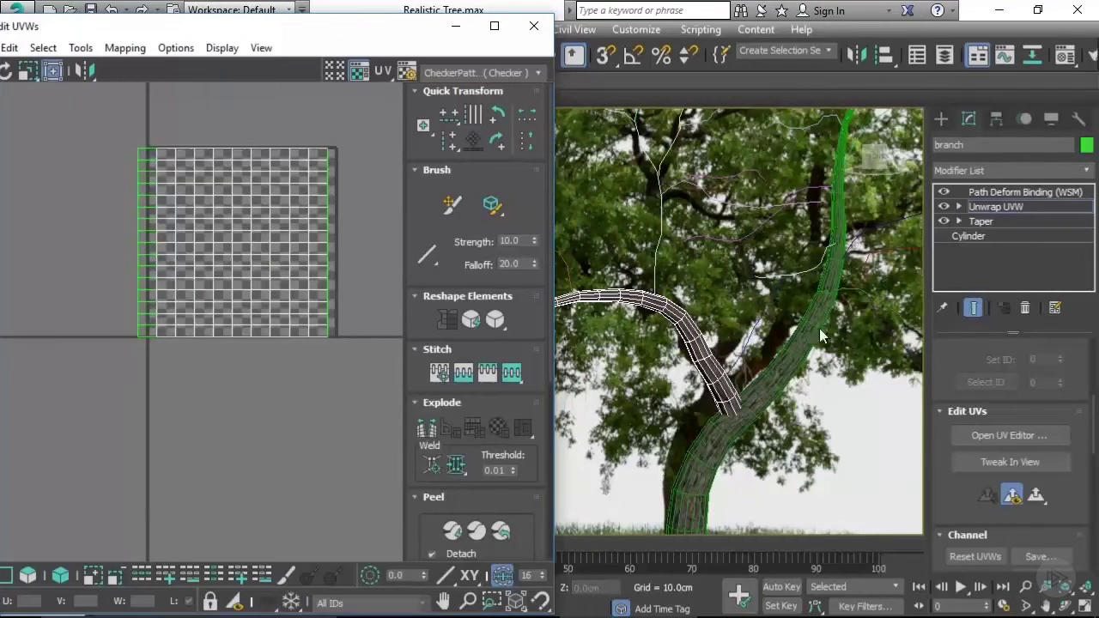
{"action": "left_click_drag", "start_coordinate": [84, 25], "coordinate": [256, 15]}
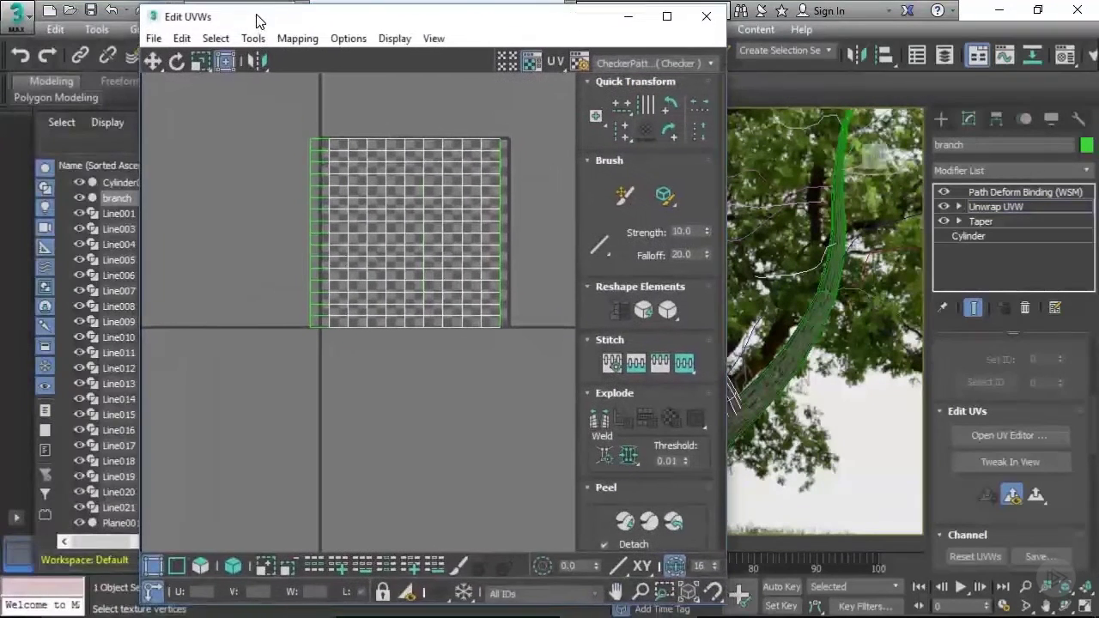
Weld the selected seam vertices in the leftmost column of the branch's UV grid and close the UV editor
{"action": "left_click_drag", "start_coordinate": [339, 378], "coordinate": [338, 378]}
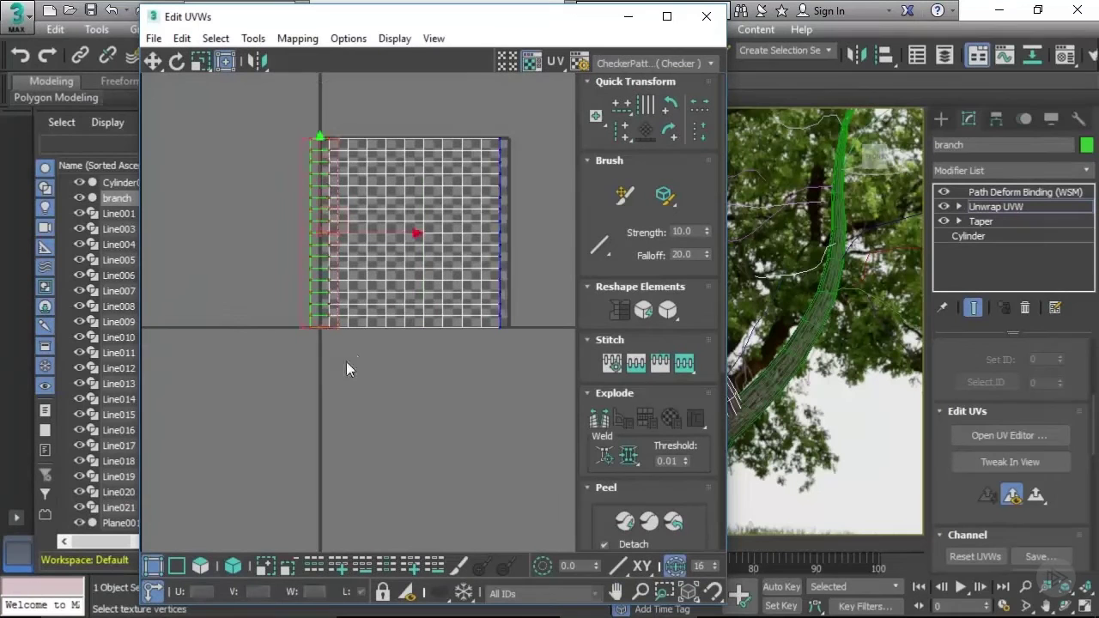
{"action": "scroll", "coordinate": [326, 365], "scroll_direction": "up", "scroll_amount": 2}
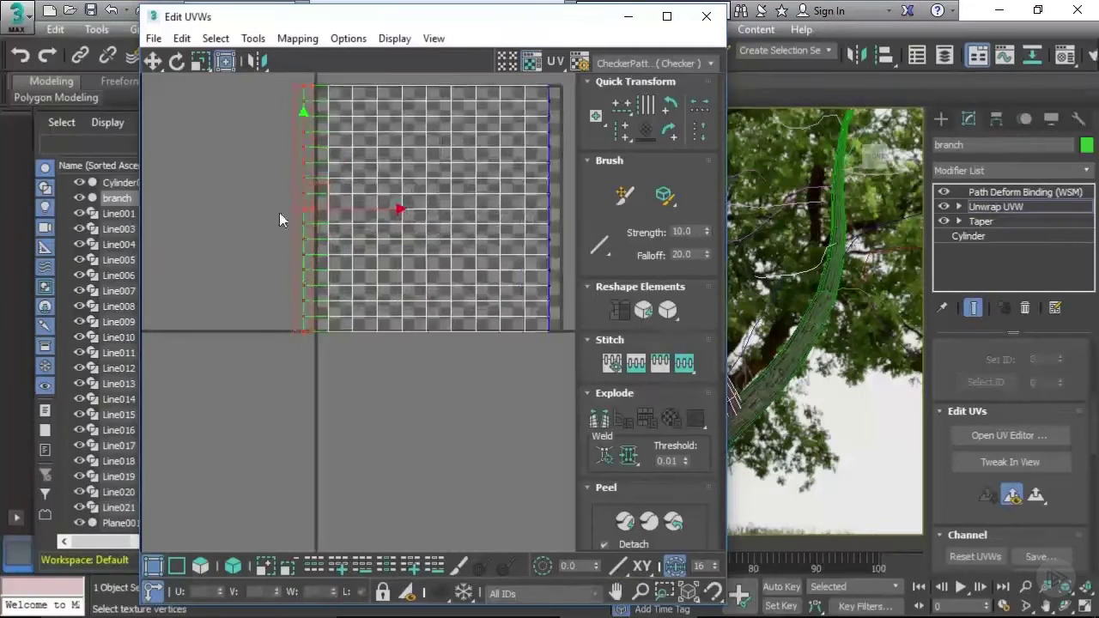
{"action": "right_click", "coordinate": [305, 250]}
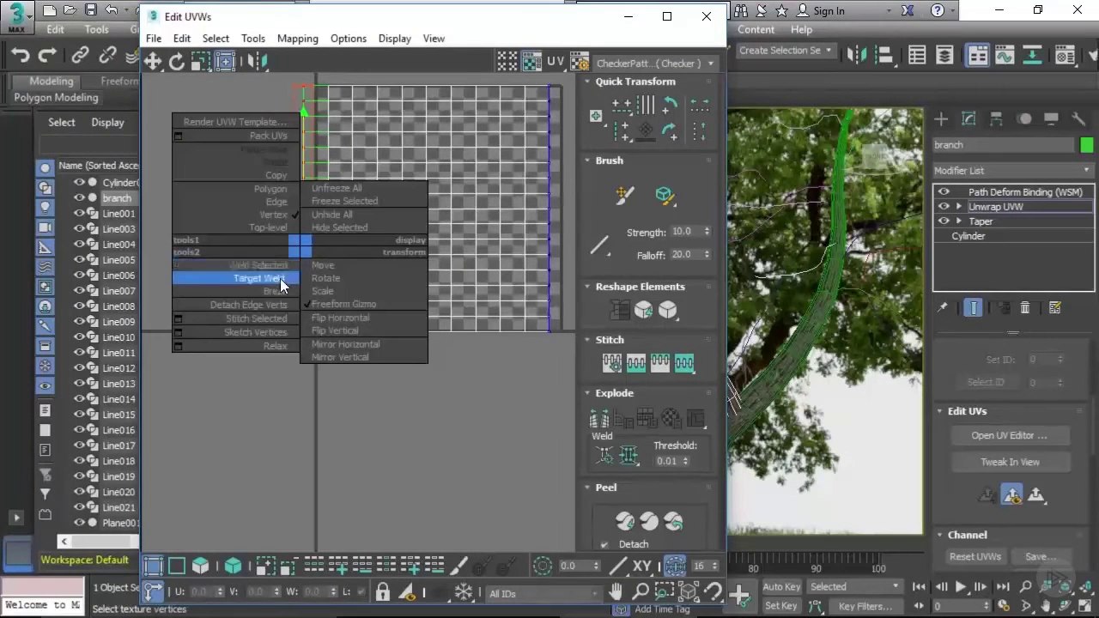
{"action": "left_click", "coordinate": [277, 266]}
{"action": "scroll", "coordinate": [366, 384], "scroll_direction": "down", "scroll_amount": 2}
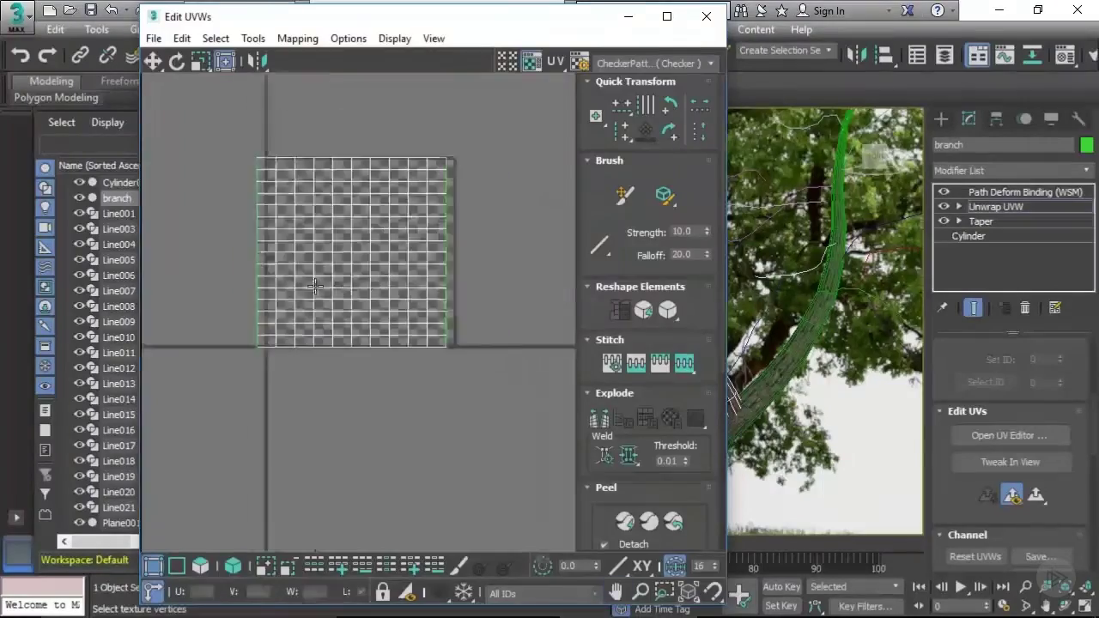
{"action": "left_click", "coordinate": [705, 16]}
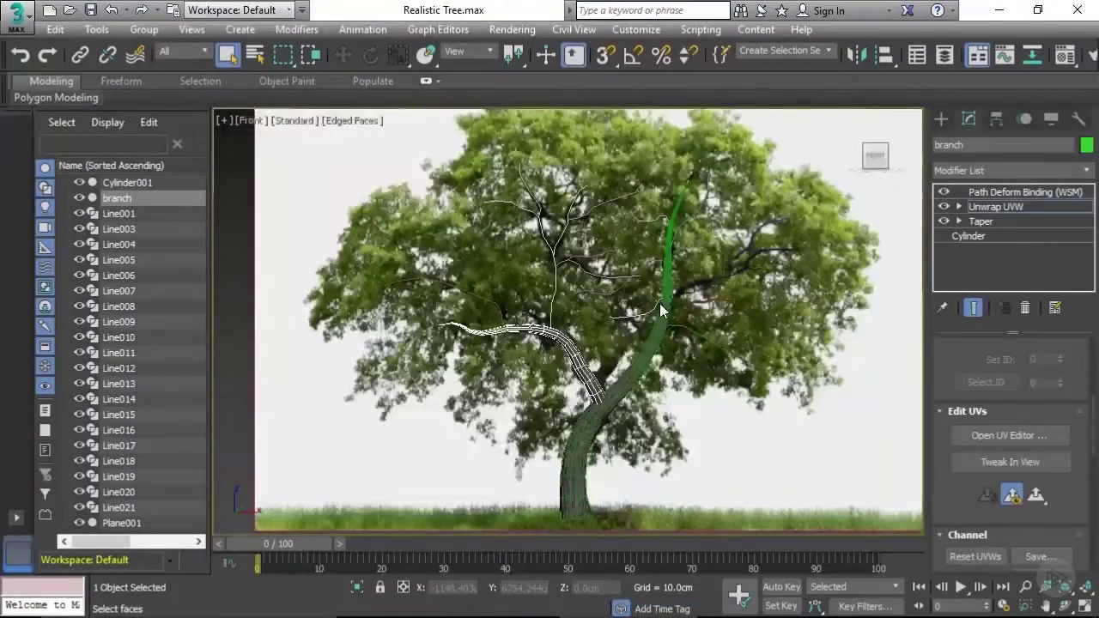
{"action": "scroll", "coordinate": [588, 374], "scroll_direction": "up", "scroll_amount": 10}
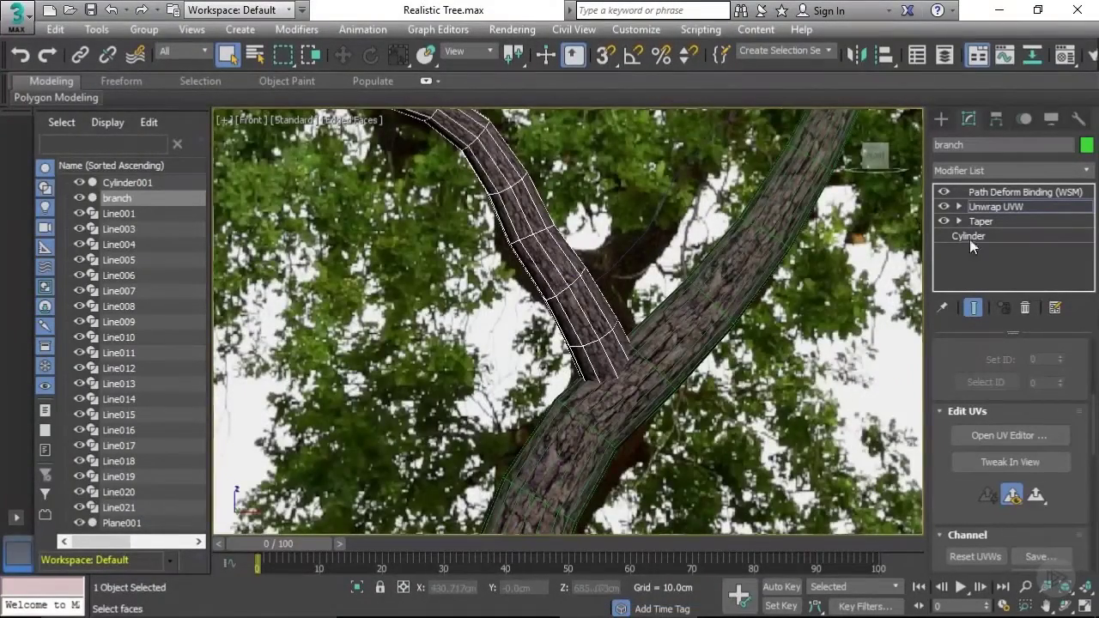
Set the radius of the branch's base cylinder to about 40.18 cm and return to the Path Deform Binding level
{"action": "left_click", "coordinate": [973, 238]}
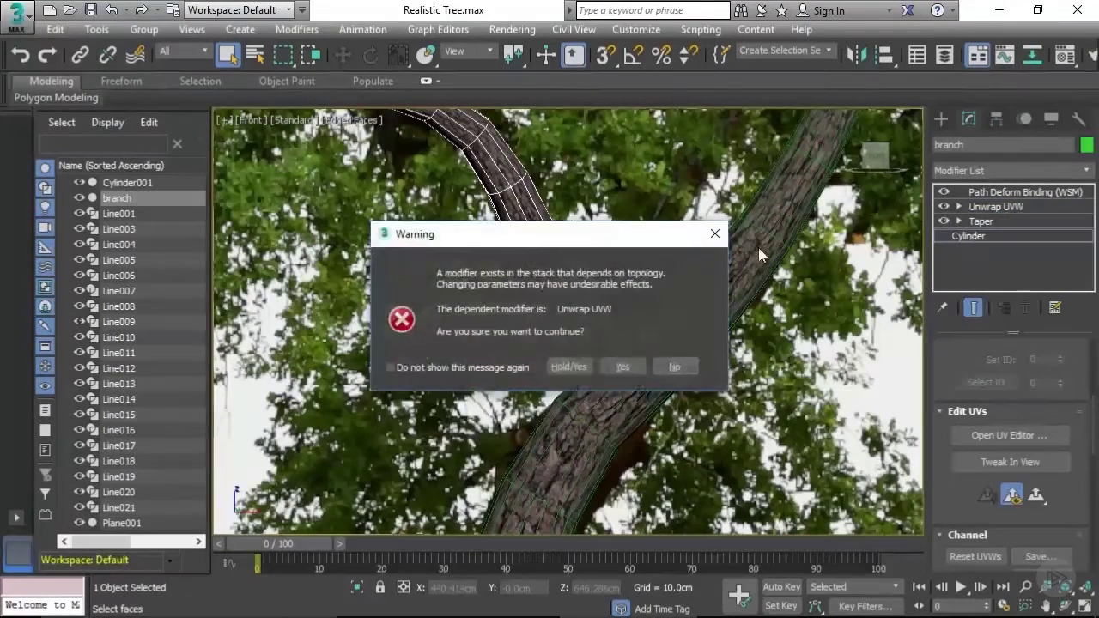
{"action": "left_click", "coordinate": [622, 367]}
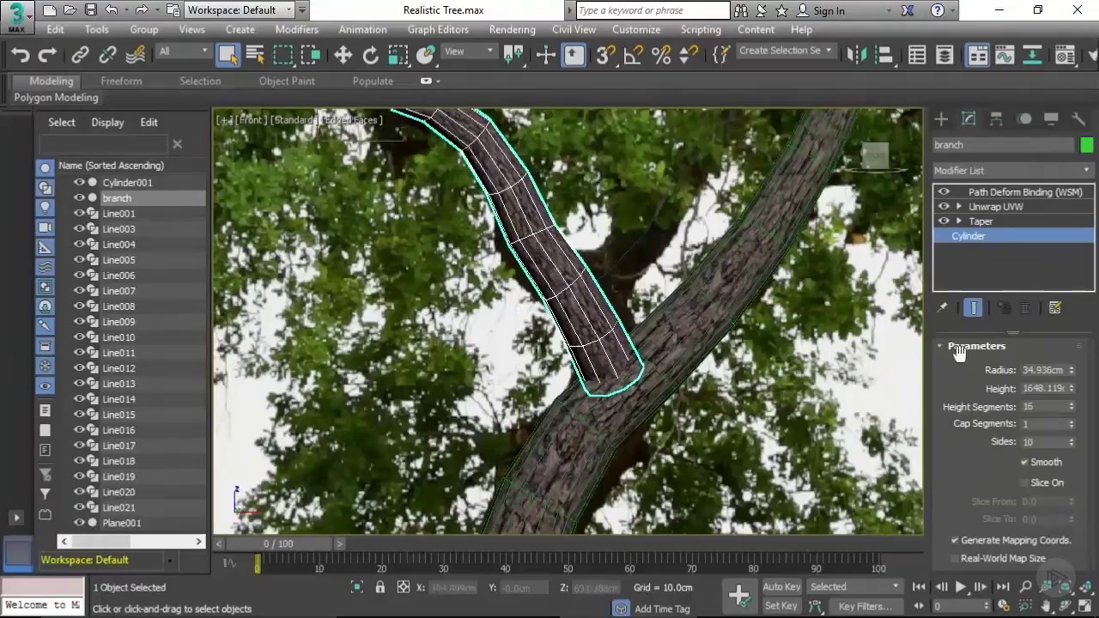
{"action": "left_click_drag", "start_coordinate": [1072, 372], "coordinate": [17, 357]}
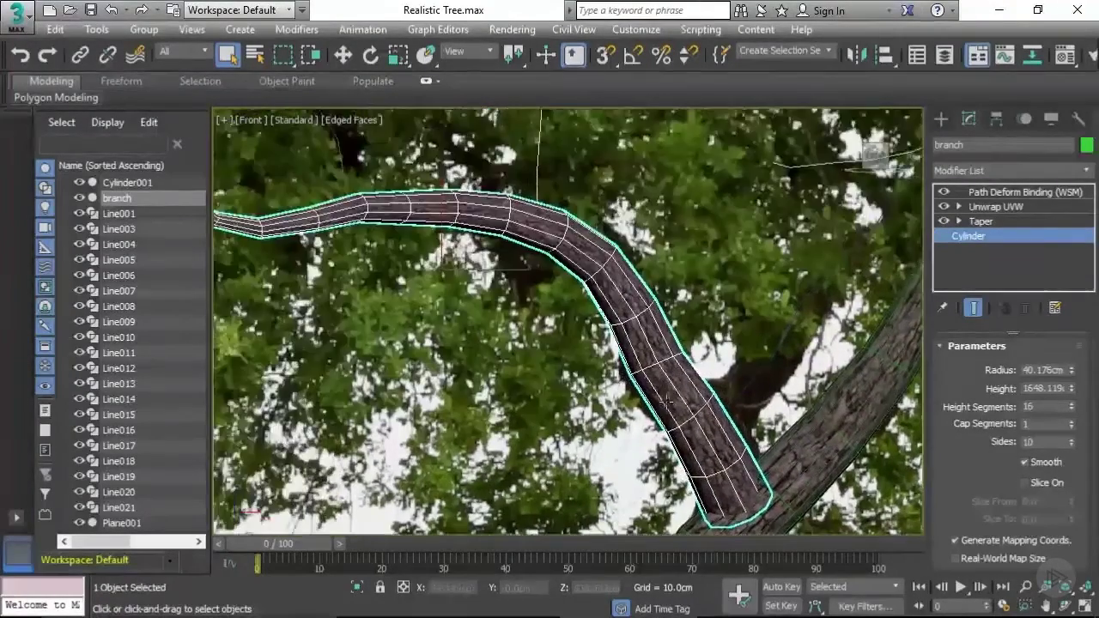
{"action": "scroll", "coordinate": [595, 346], "scroll_direction": "up", "scroll_amount": 6}
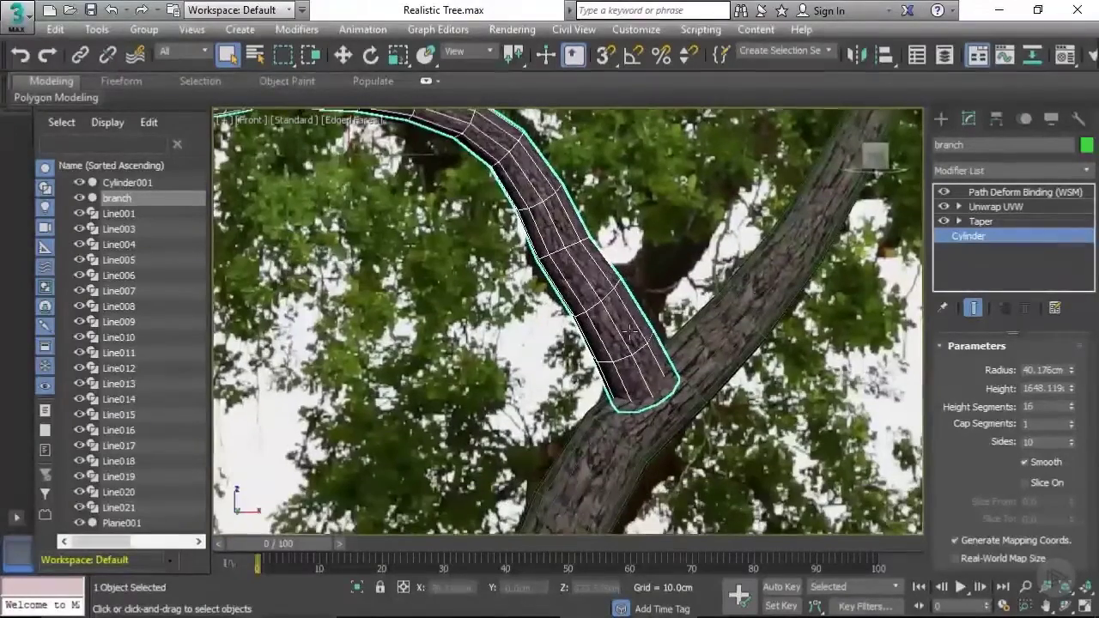
{"action": "left_click", "coordinate": [995, 192]}
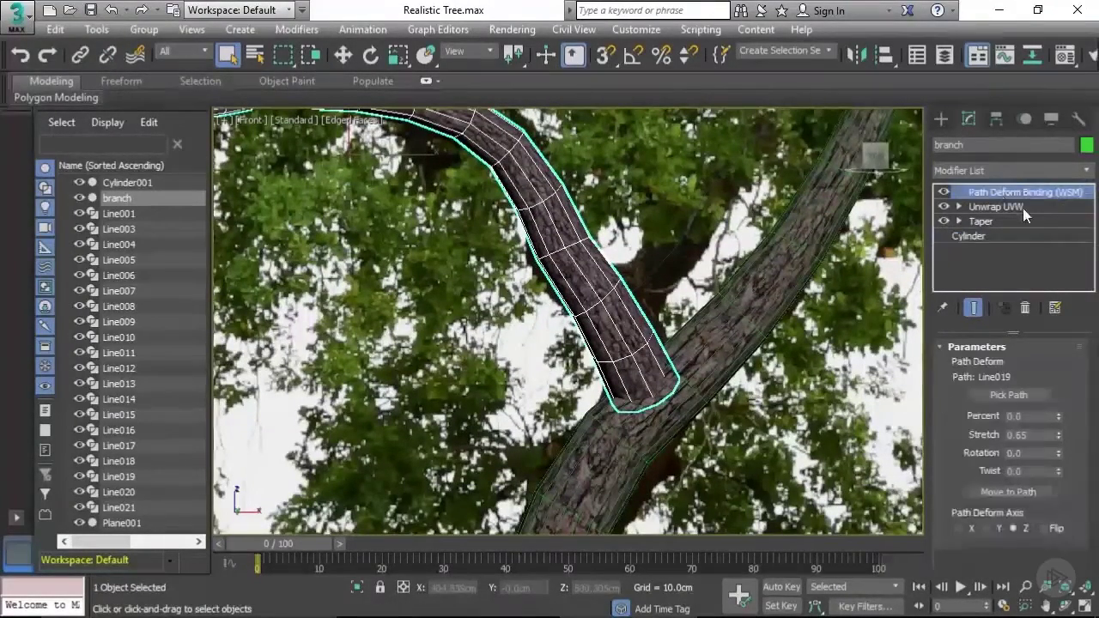
Switch to the perspective view and examine the base of the branch where it meets the trunk
{"action": "left_click", "coordinate": [944, 120]}
{"action": "middle_click_drag", "start_coordinate": [635, 311], "coordinate": [681, 326]}
{"action": "key", "text": "p"}
{"action": "scroll", "coordinate": [681, 326], "scroll_direction": "down", "scroll_amount": 3}
{"action": "middle_click_drag", "start_coordinate": [824, 412], "coordinate": [534, 319]}
{"action": "scroll", "coordinate": [585, 299], "scroll_direction": "up", "scroll_amount": 4}
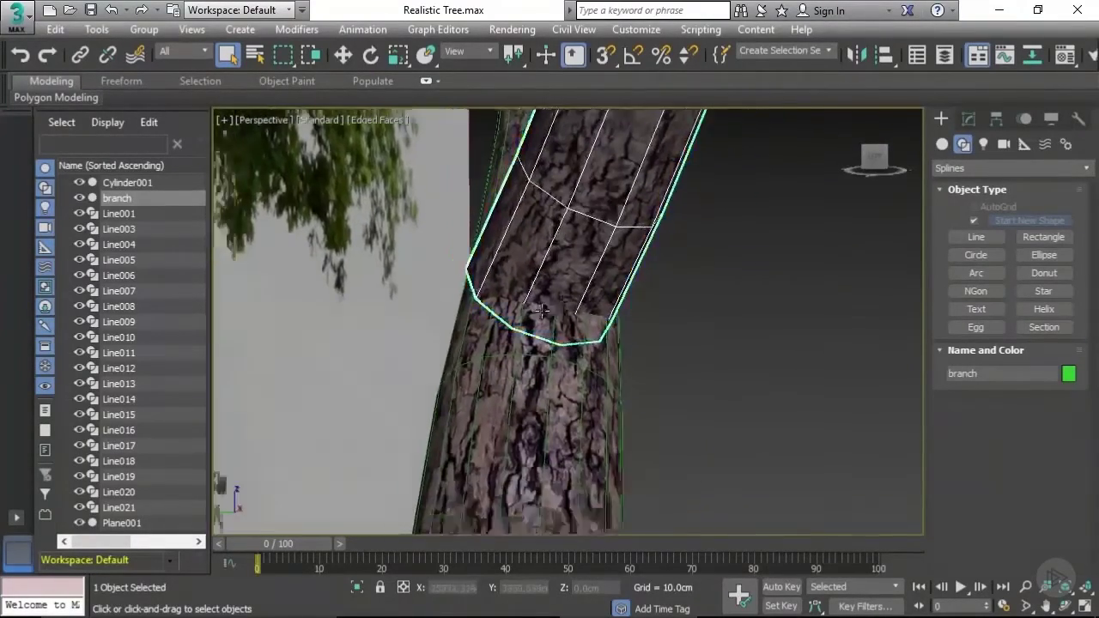
{"action": "middle_click_drag", "start_coordinate": [542, 310], "coordinate": [672, 354], "text": "alt"}
{"action": "scroll", "coordinate": [637, 280], "scroll_direction": "up", "scroll_amount": 3}
{"action": "scroll", "coordinate": [671, 354], "scroll_direction": "down", "scroll_amount": 3}
{"action": "middle_click_drag", "start_coordinate": [583, 353], "coordinate": [594, 353]}
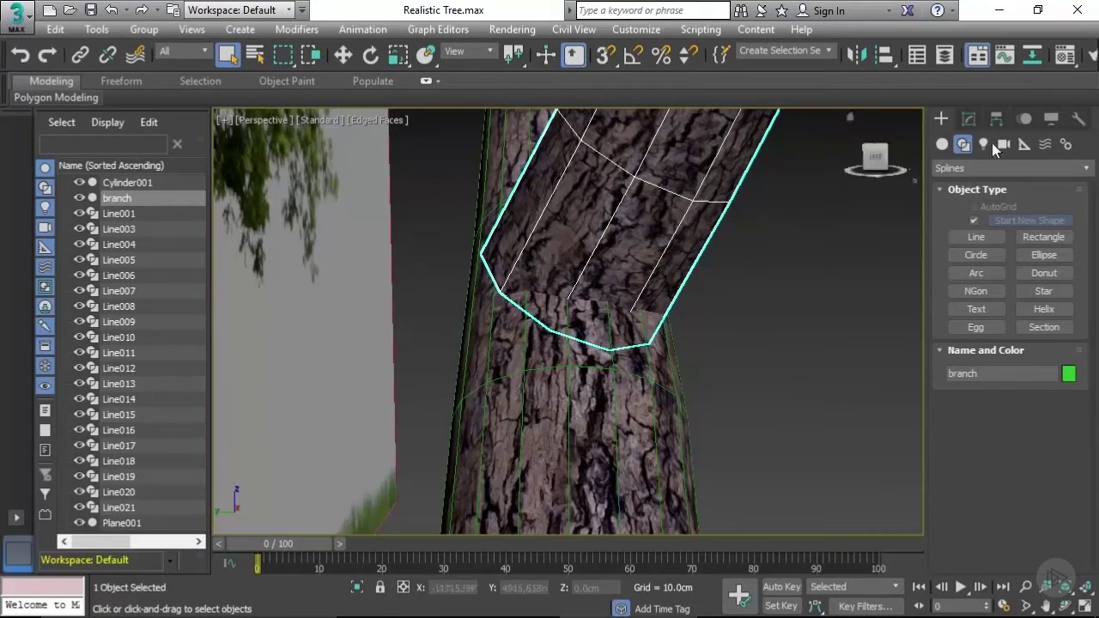
Set the radius of the branch's base cylinder to about 33.75 cm and return to the Path Deform Binding level
{"action": "left_click", "coordinate": [969, 118]}
{"action": "left_click", "coordinate": [978, 236]}
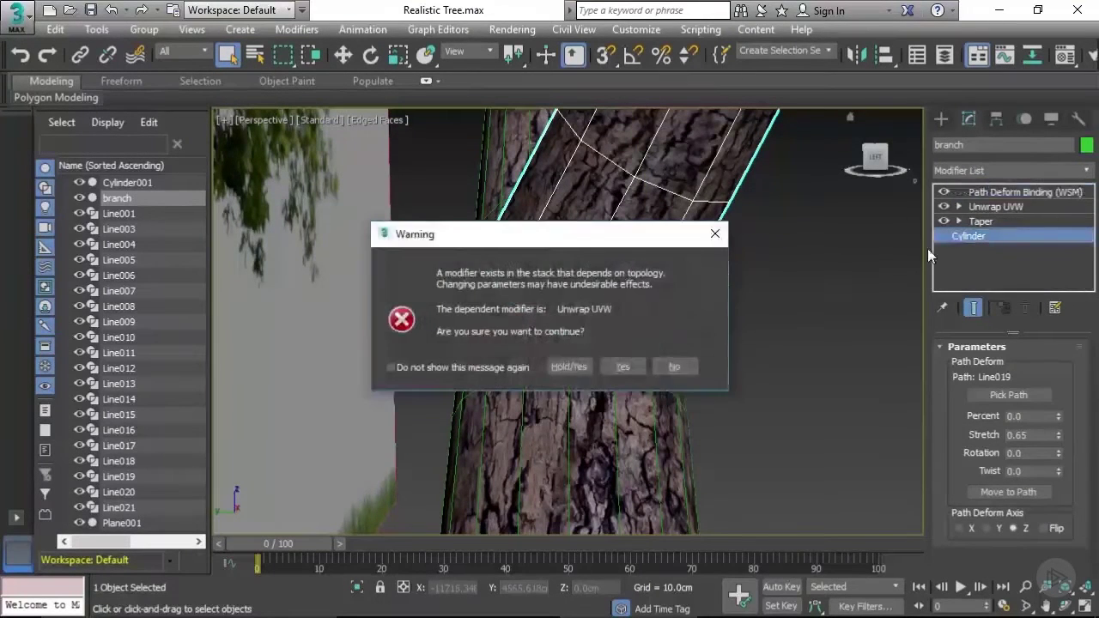
{"action": "left_click", "coordinate": [616, 366]}
{"action": "left_click_drag", "start_coordinate": [1072, 370], "coordinate": [1084, 381]}
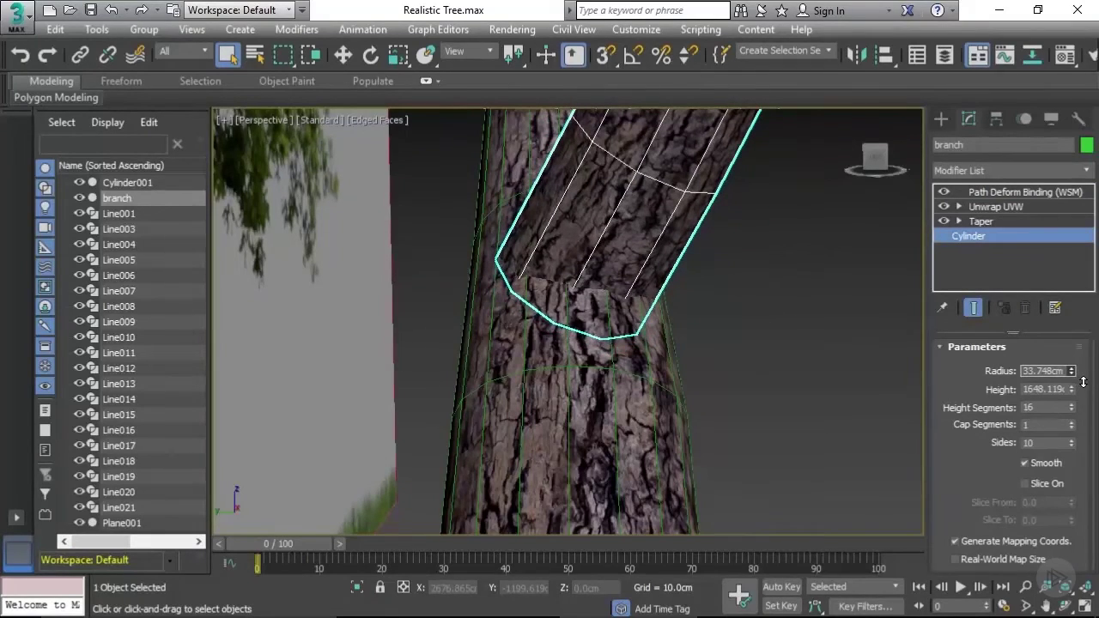
{"action": "scroll", "coordinate": [768, 317], "scroll_direction": "up", "scroll_amount": 3}
{"action": "middle_click_drag", "start_coordinate": [517, 248], "coordinate": [876, 383]}
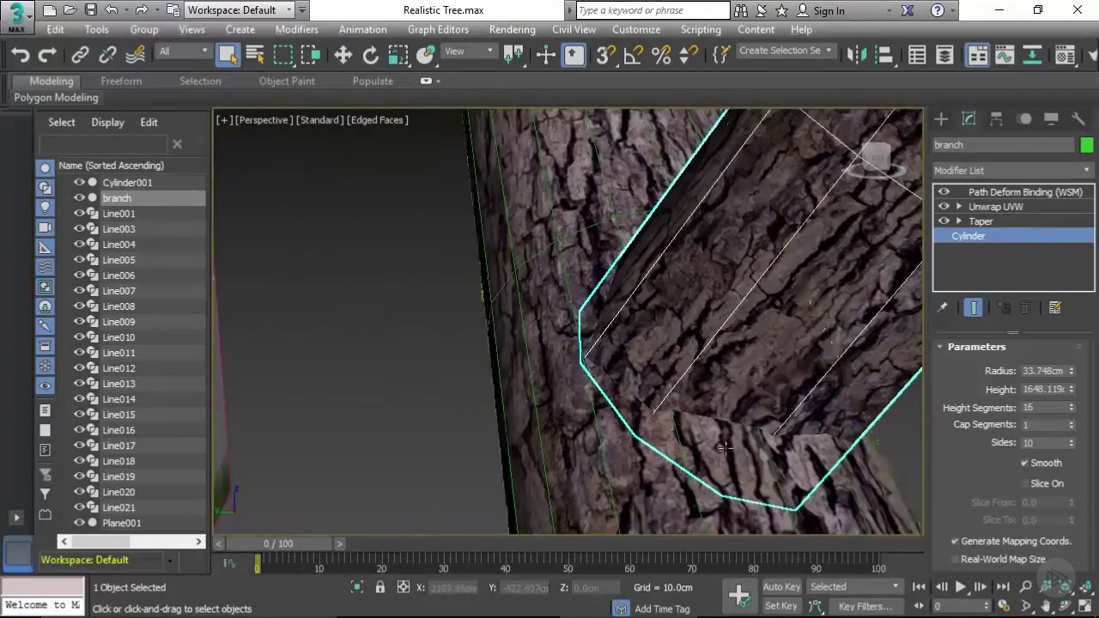
{"action": "middle_click_drag", "start_coordinate": [584, 364], "coordinate": [447, 321]}
{"action": "scroll", "coordinate": [464, 314], "scroll_direction": "down", "scroll_amount": 4}
{"action": "scroll", "coordinate": [423, 314], "scroll_direction": "down", "scroll_amount": 5}
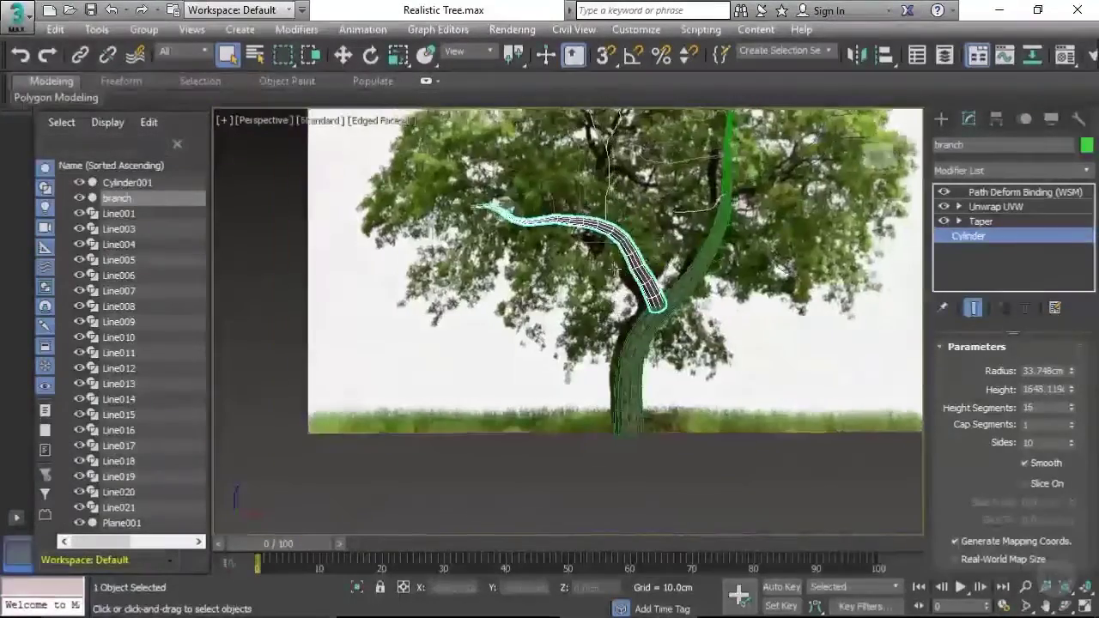
{"action": "scroll", "coordinate": [618, 277], "scroll_direction": "up", "scroll_amount": 5}
{"action": "middle_click_drag", "start_coordinate": [668, 270], "coordinate": [605, 279]}
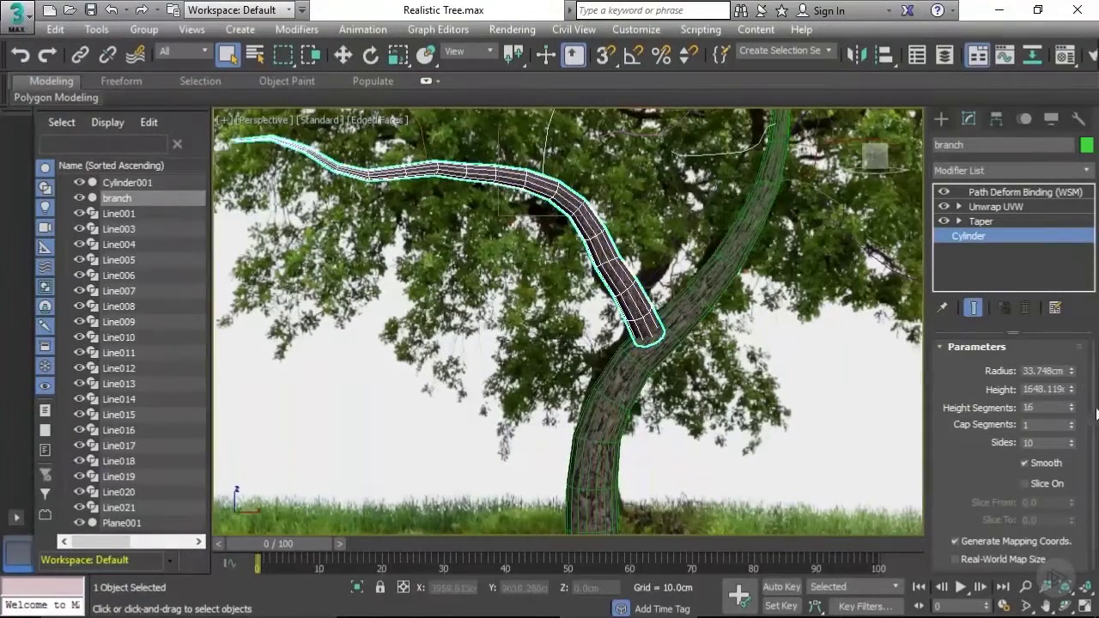
{"action": "left_click", "coordinate": [992, 191]}
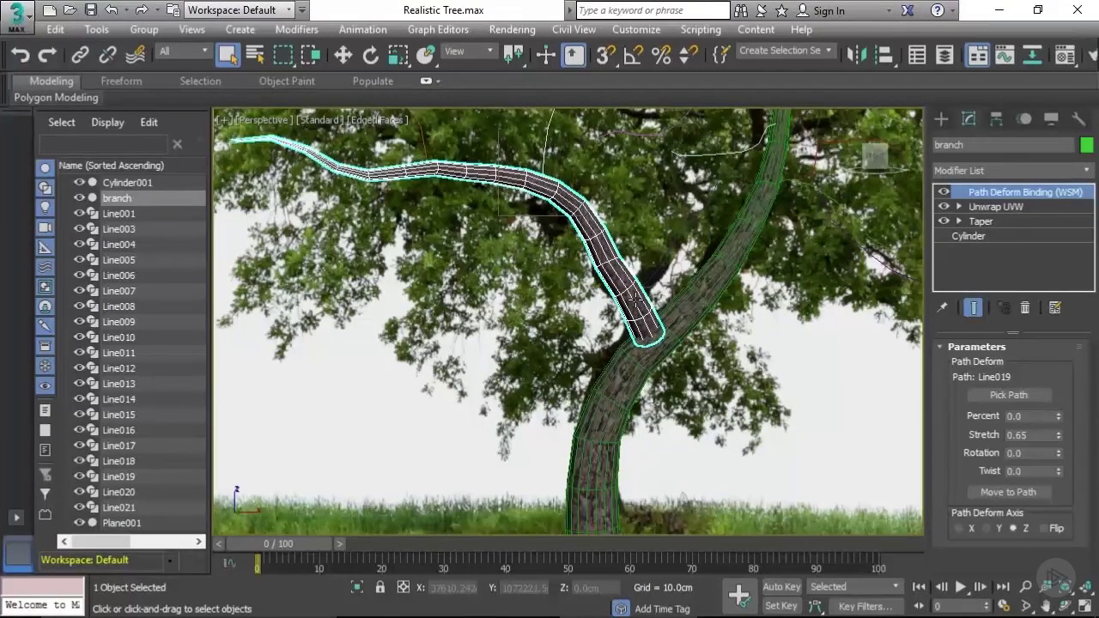
Deselect the branch and turn off the edged-faces display in the perspective view
{"action": "middle_click_drag", "start_coordinate": [635, 299], "coordinate": [736, 394]}
{"action": "left_click", "coordinate": [677, 388]}
{"action": "middle_click_drag", "start_coordinate": [710, 345], "coordinate": [636, 314]}
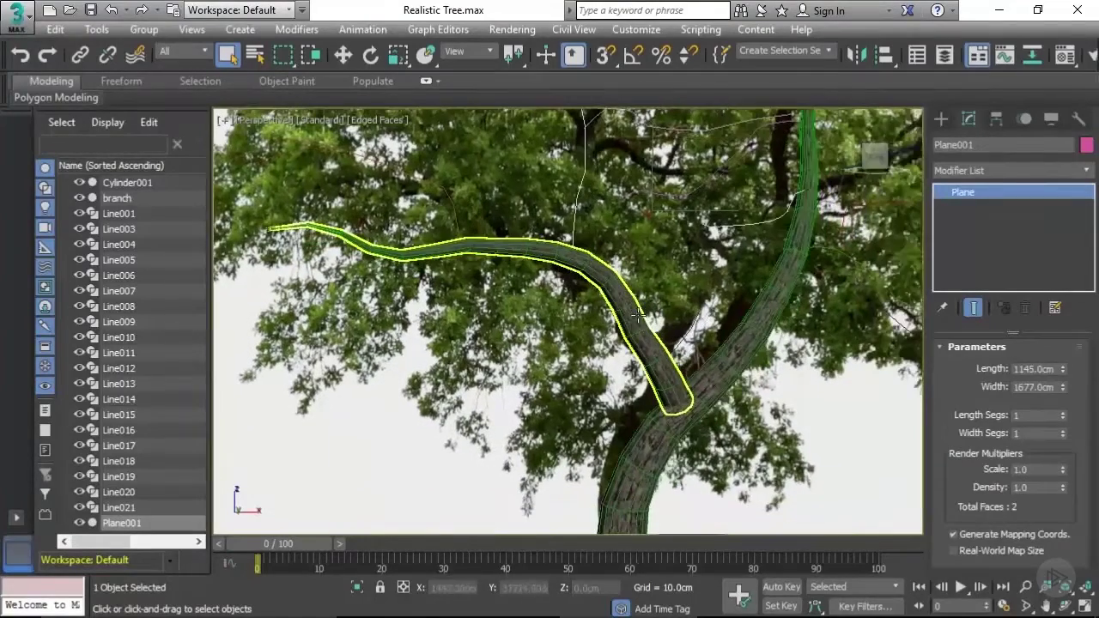
{"action": "left_click", "coordinate": [671, 364]}
{"action": "left_click", "coordinate": [697, 334]}
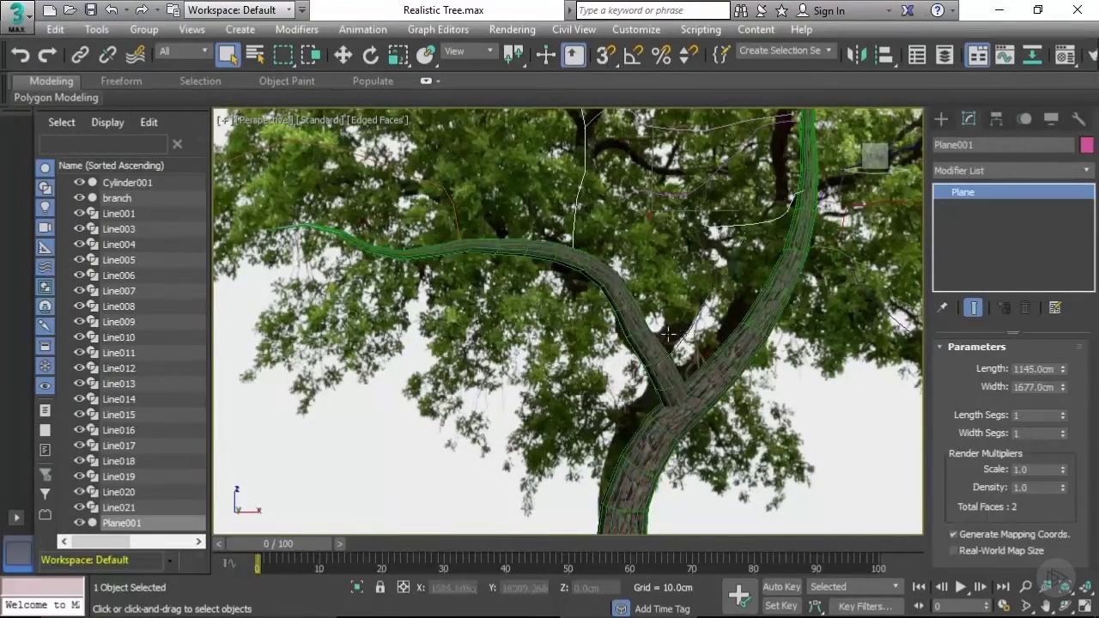
{"action": "key", "text": "F4"}
{"action": "scroll", "coordinate": [662, 346], "scroll_direction": "up", "scroll_amount": 4}
{"action": "middle_click_drag", "start_coordinate": [648, 383], "coordinate": [640, 388]}
{"action": "scroll", "coordinate": [640, 387], "scroll_direction": "down", "scroll_amount": 3}
Select the branch mesh again and save the scene
{"action": "middle_click_drag", "start_coordinate": [696, 325], "coordinate": [515, 340]}
{"action": "middle_click_drag", "start_coordinate": [490, 387], "coordinate": [570, 296]}
{"action": "left_click", "coordinate": [565, 333]}
{"action": "key", "text": "ctrl+s"}
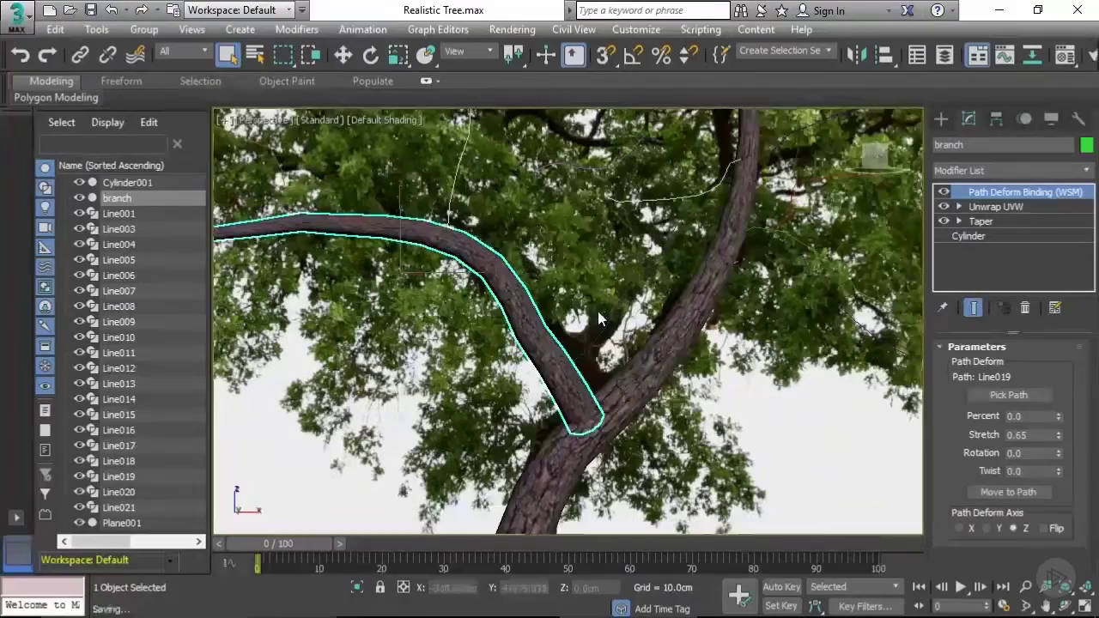
Duplicate the textured branch mesh by moving a copy of it away from the original
{"action": "scroll", "coordinate": [762, 289], "scroll_direction": "down", "scroll_amount": 3}
{"action": "middle_click_drag", "start_coordinate": [762, 288], "coordinate": [808, 375]}
{"action": "middle_click_drag", "start_coordinate": [680, 259], "coordinate": [661, 311]}
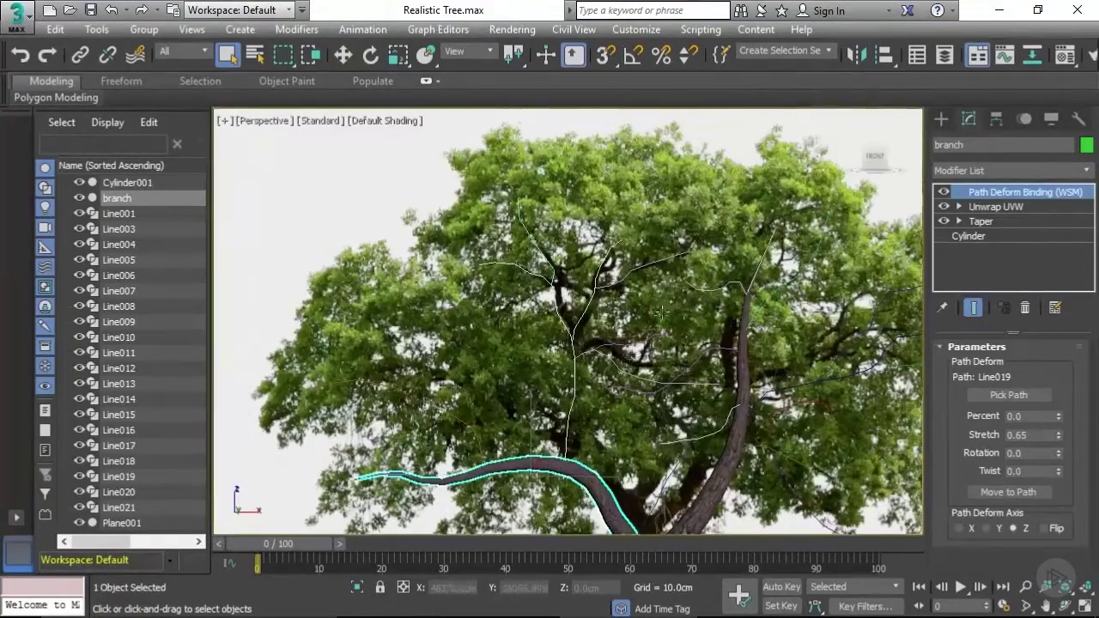
{"action": "left_click", "coordinate": [725, 284]}
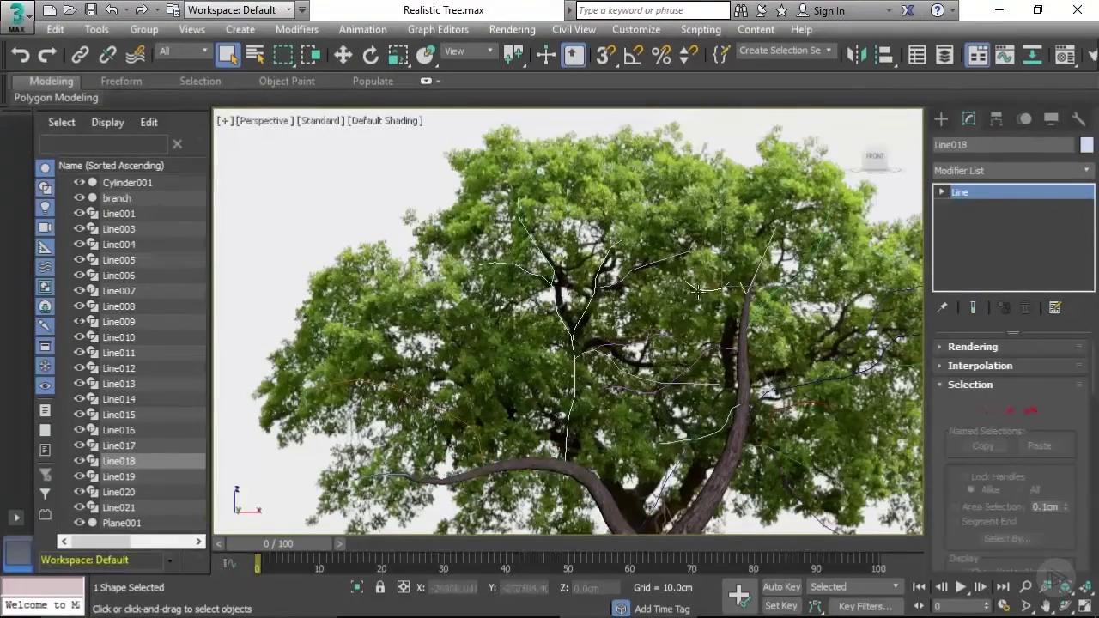
{"action": "middle_click_drag", "start_coordinate": [563, 490], "coordinate": [611, 384]}
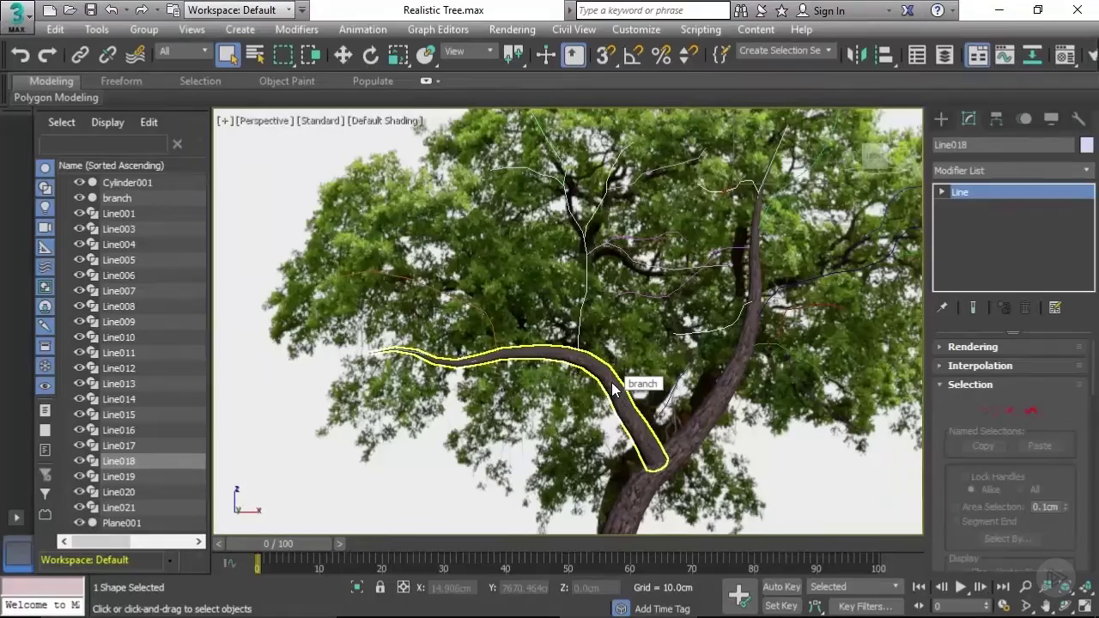
{"action": "left_click", "coordinate": [613, 389]}
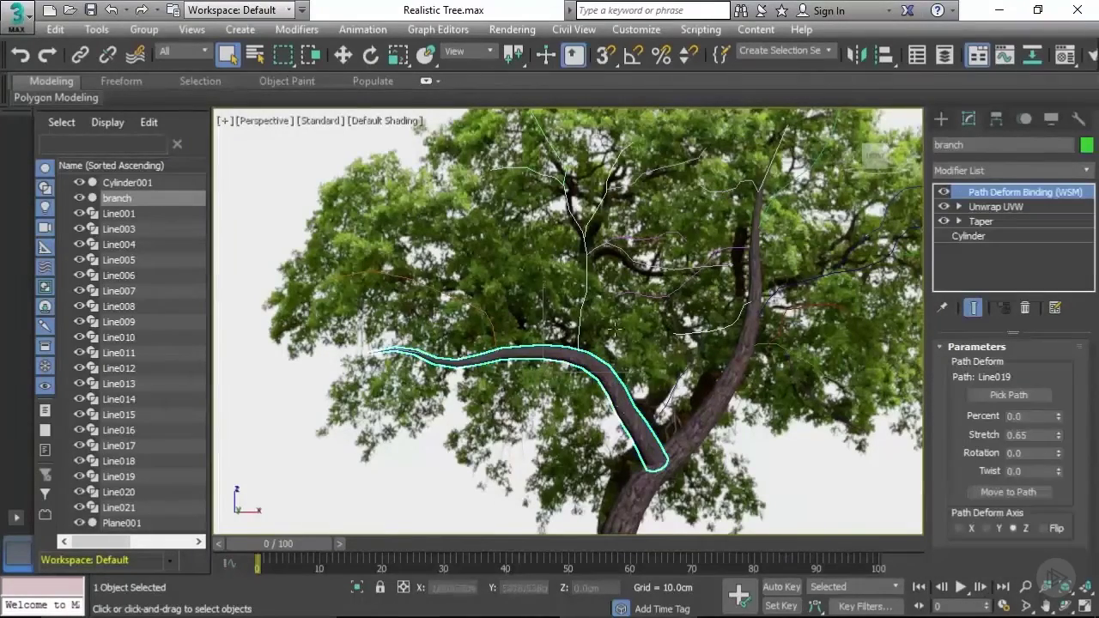
{"action": "key", "text": "w"}
{"action": "left_click_drag", "start_coordinate": [601, 368], "coordinate": [576, 382], "text": "shift"}
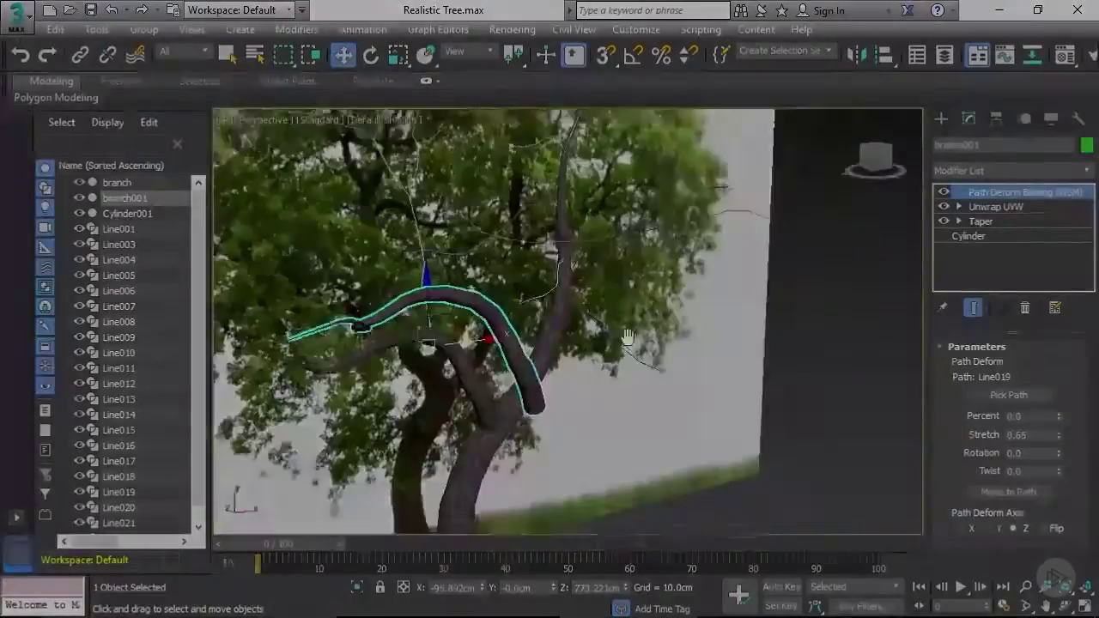
Save the scene and examine the joint between the branch008 copy and the trunk
{"action": "scroll", "coordinate": [583, 266], "scroll_direction": "up", "scroll_amount": 3}
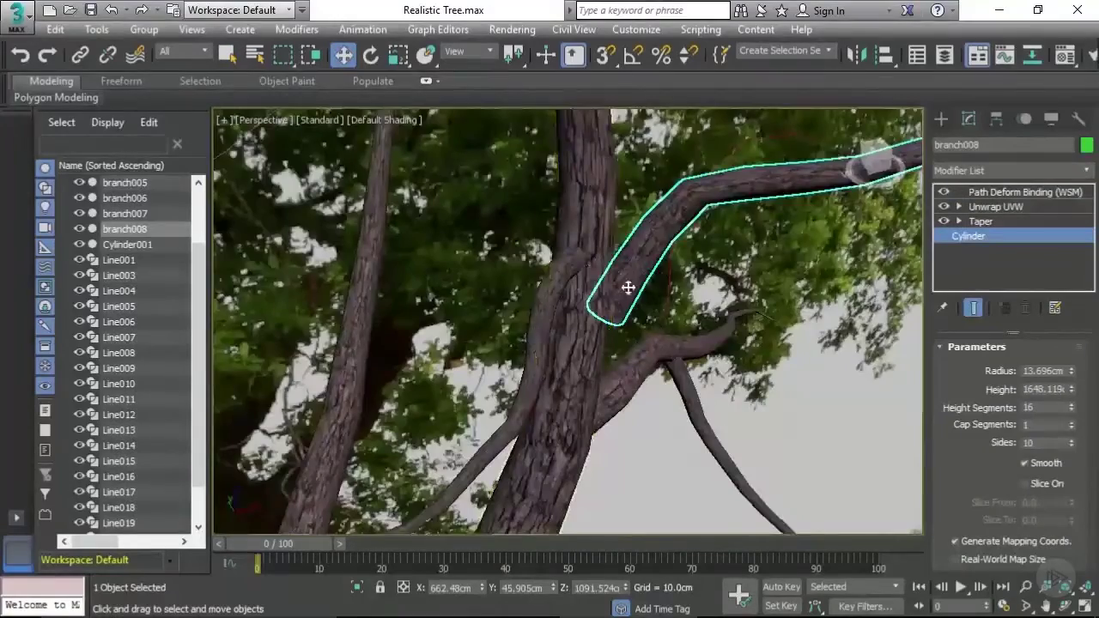
{"action": "middle_click_drag", "start_coordinate": [628, 287], "coordinate": [589, 270], "text": "alt"}
{"action": "scroll", "coordinate": [558, 300], "scroll_direction": "up", "scroll_amount": 4}
{"action": "key", "text": "ctrl+s"}
{"action": "scroll", "coordinate": [549, 296], "scroll_direction": "up", "scroll_amount": 3}
{"action": "scroll", "coordinate": [593, 273], "scroll_direction": "up", "scroll_amount": 5}
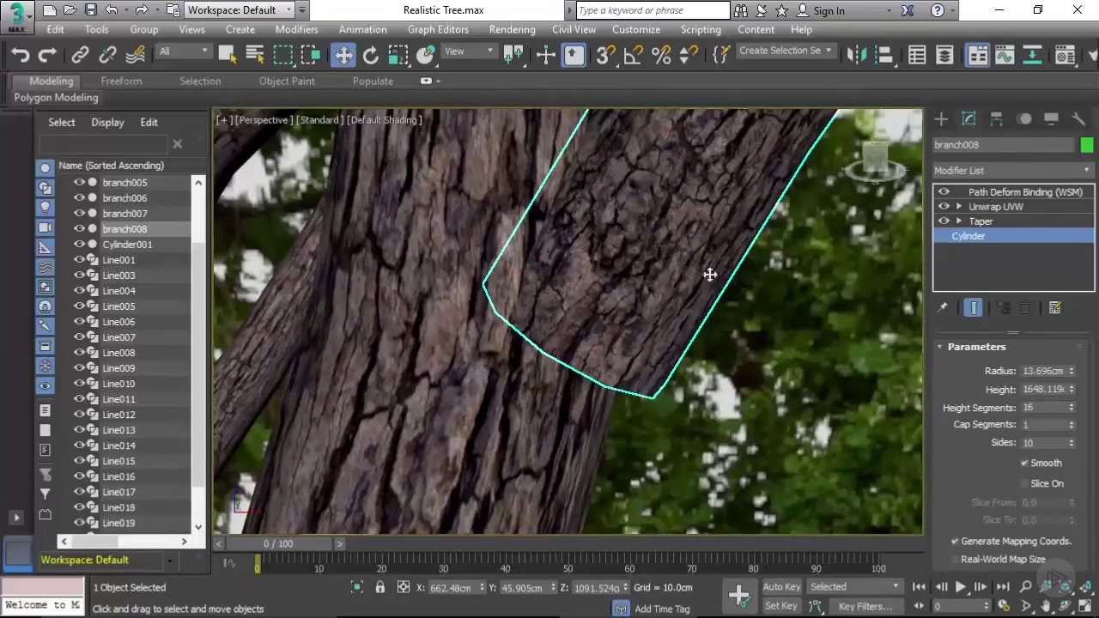
{"action": "scroll", "coordinate": [710, 274], "scroll_direction": "down", "scroll_amount": 7}
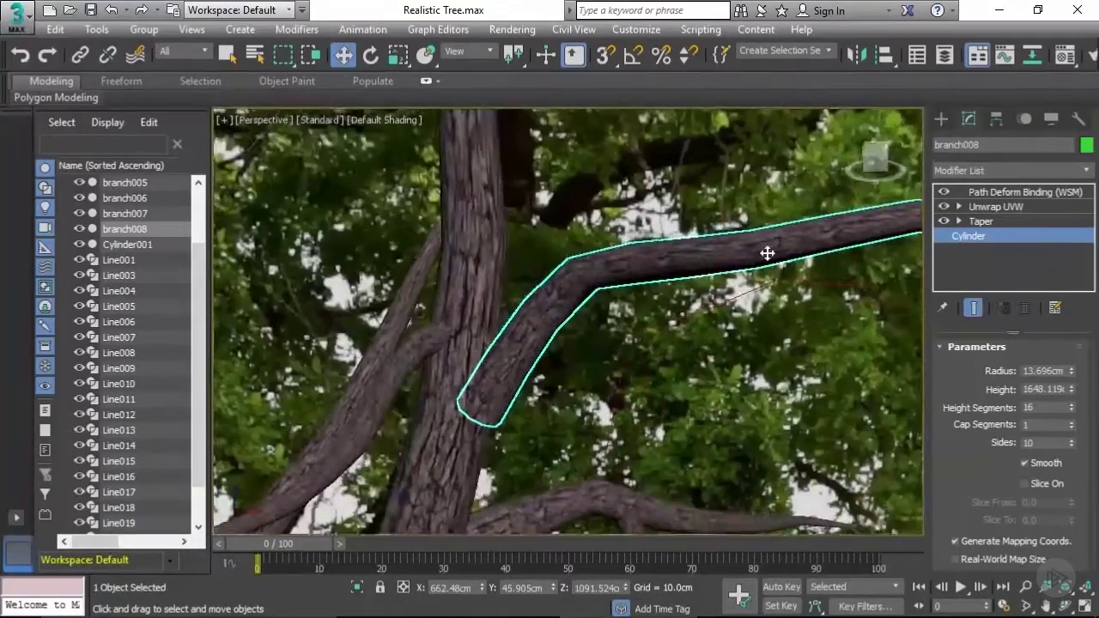
{"action": "middle_click_drag", "start_coordinate": [766, 253], "coordinate": [710, 258], "text": "alt"}
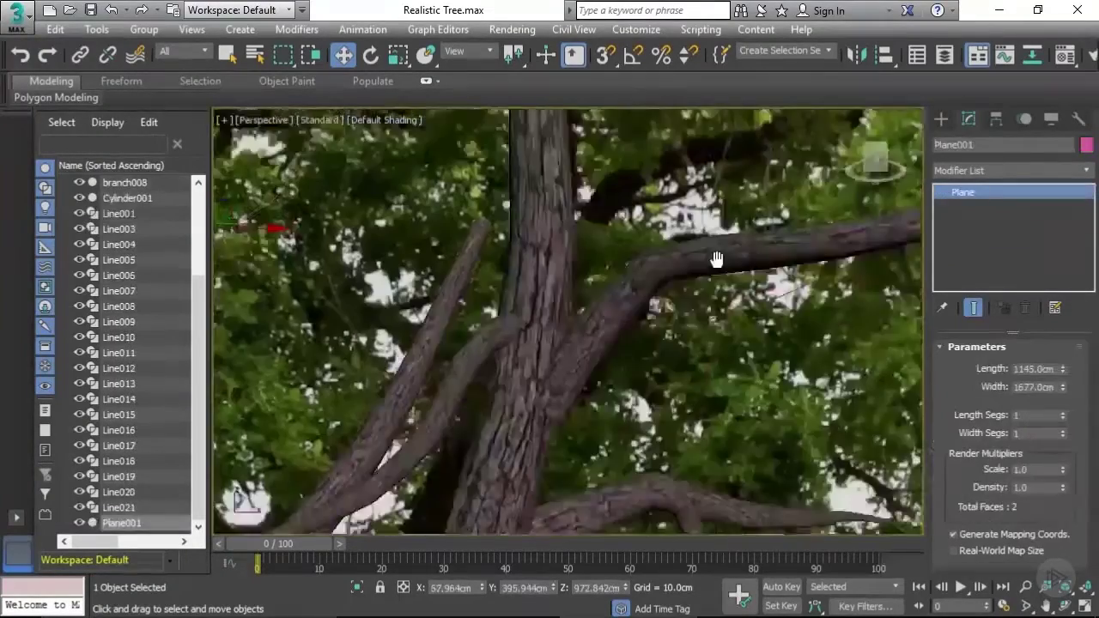
{"action": "middle_click_drag", "start_coordinate": [714, 258], "coordinate": [684, 277], "text": "alt"}
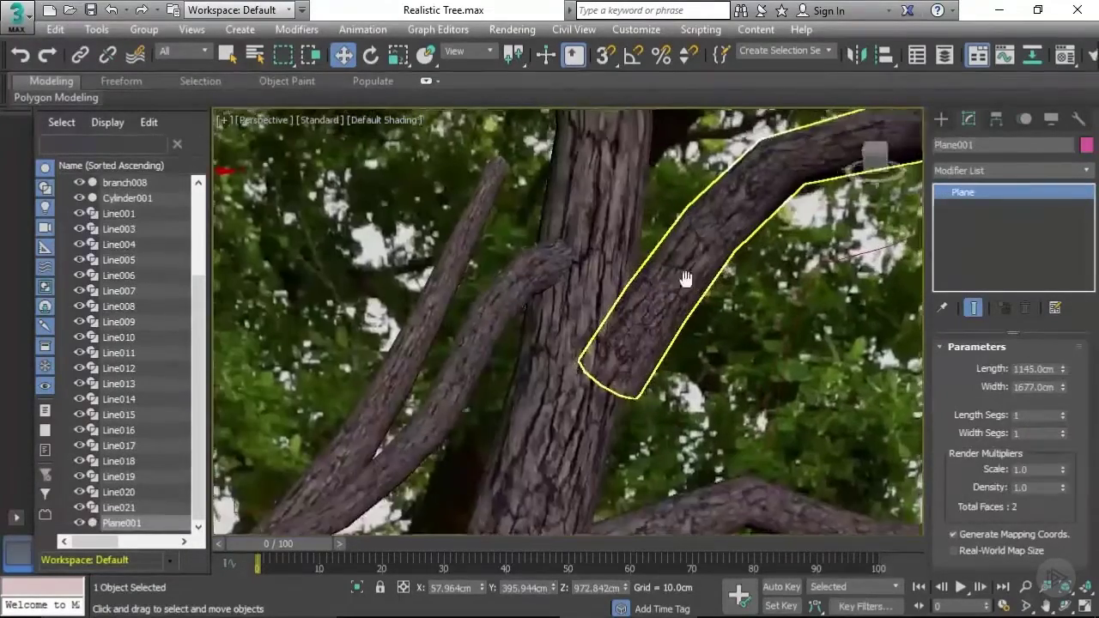
{"action": "scroll", "coordinate": [607, 333], "scroll_direction": "up", "scroll_amount": 3}
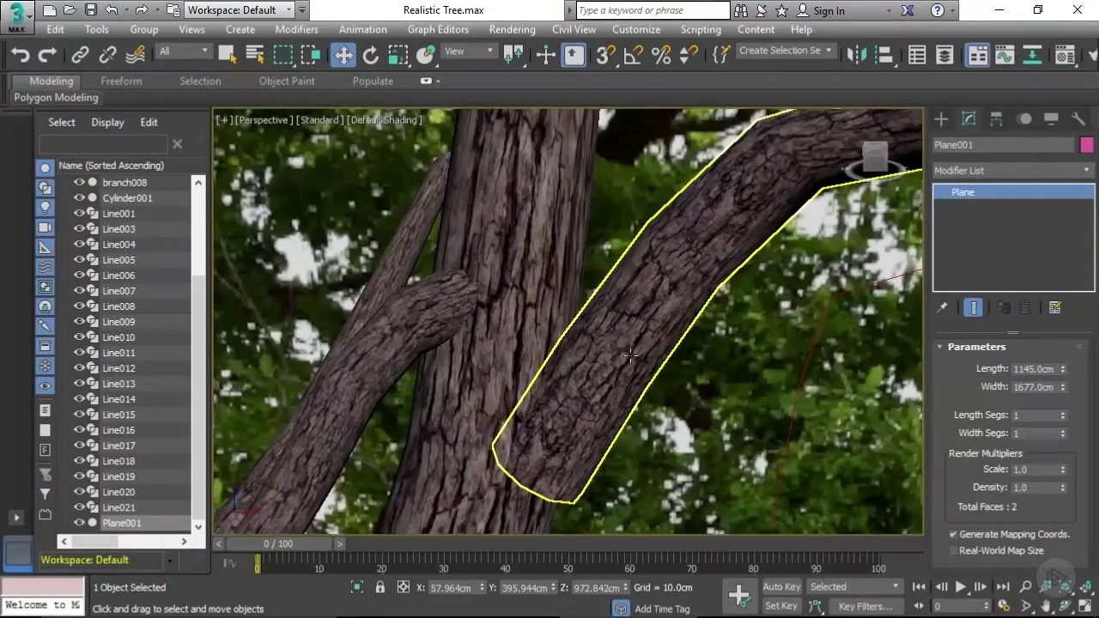
Select the base vertex of Line009, the spline inside branch008, using the wireframe display to pick the spline
{"action": "key", "text": "F3"}
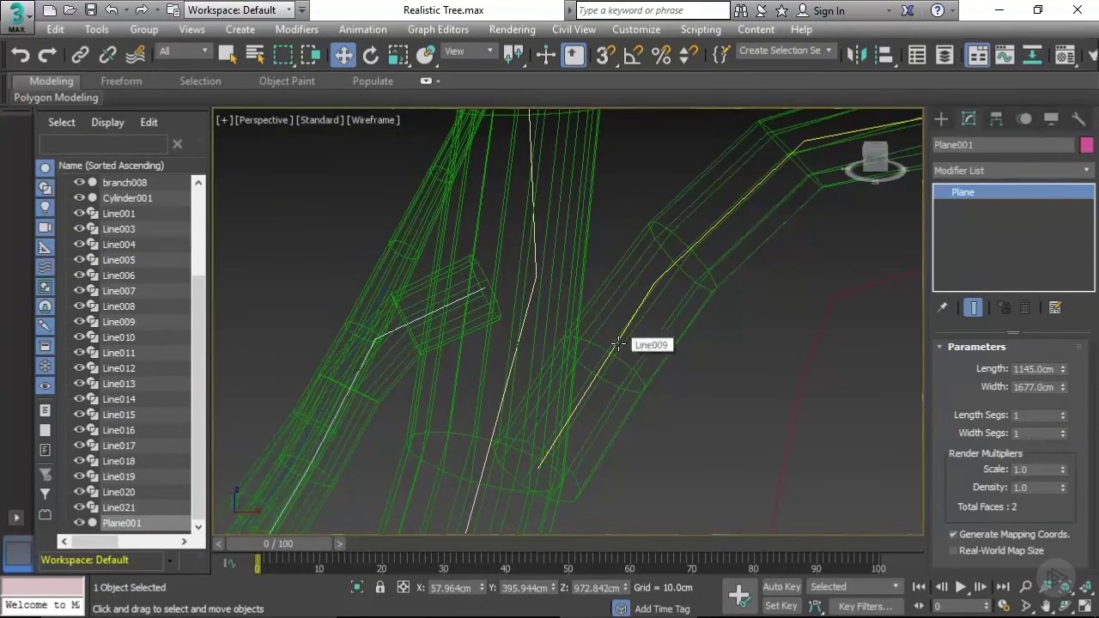
{"action": "left_click", "coordinate": [617, 344]}
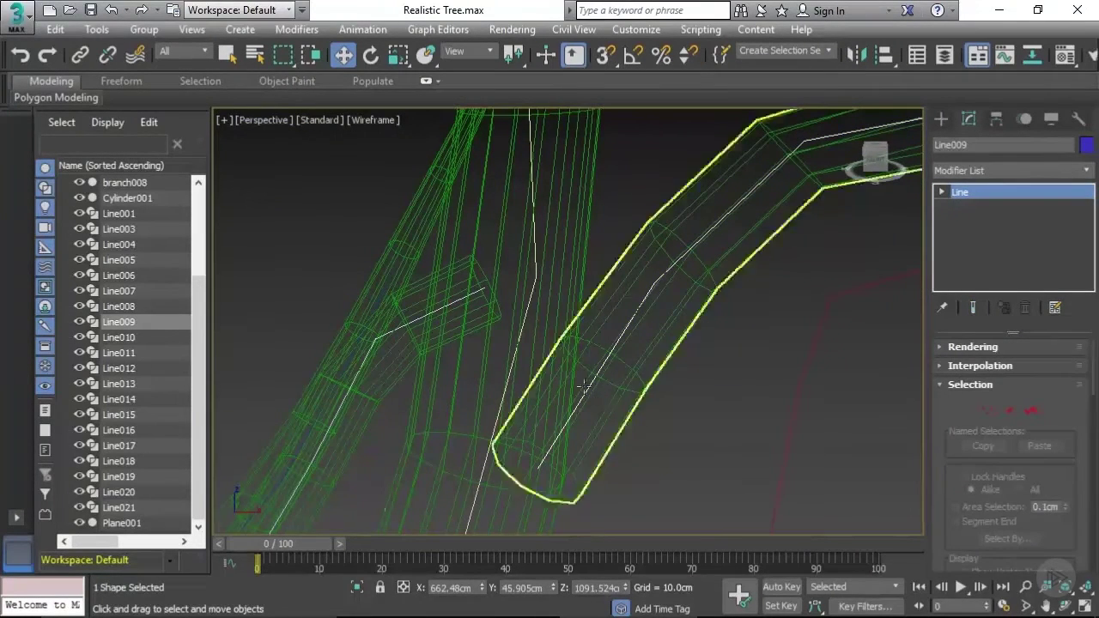
{"action": "key", "text": "F3"}
{"action": "middle_click_drag", "start_coordinate": [604, 373], "coordinate": [635, 318]}
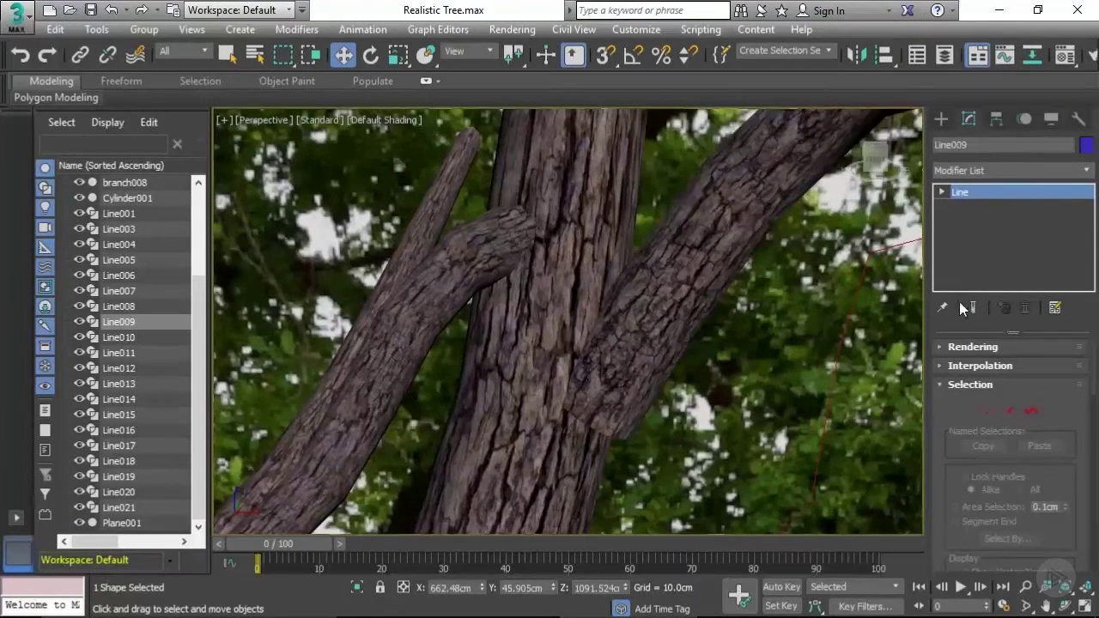
{"action": "left_click", "coordinate": [990, 410]}
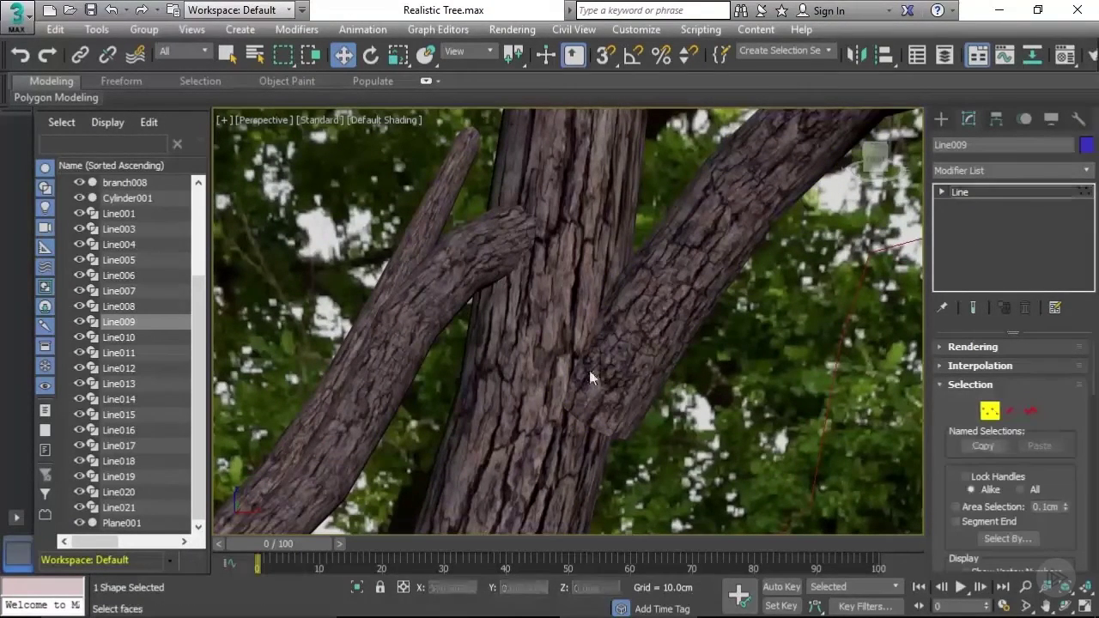
{"action": "left_click_drag", "start_coordinate": [661, 494], "coordinate": [658, 496]}
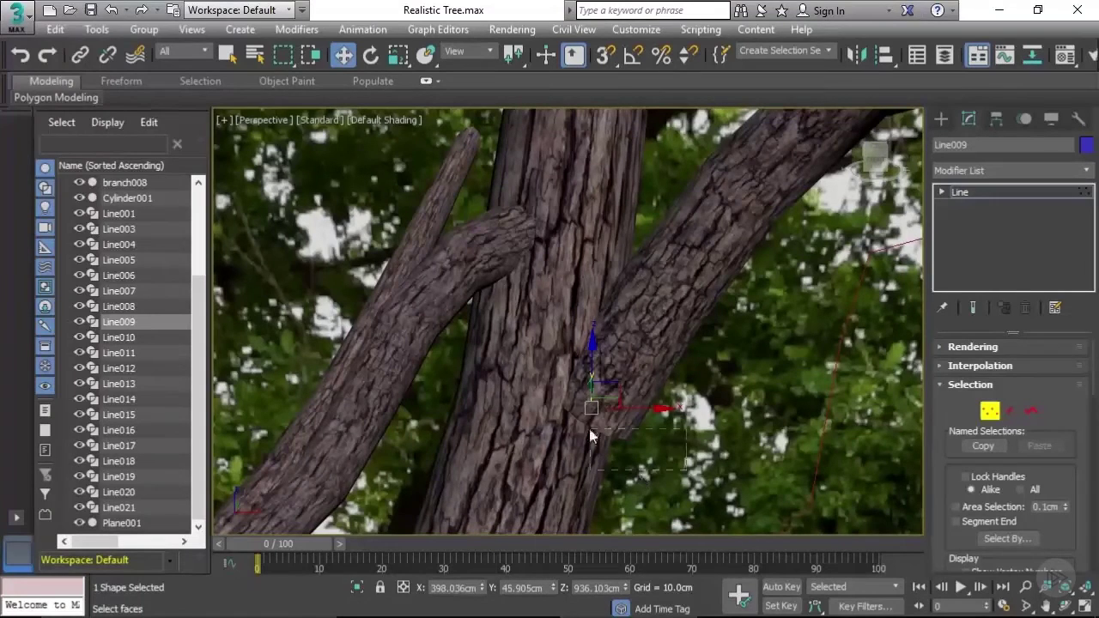
Try to move Line009's base vertex along X toward the trunk and undo the move
{"action": "left_click_drag", "start_coordinate": [650, 414], "coordinate": [593, 417]}
{"action": "key", "text": "ctrl+z"}
{"action": "scroll", "coordinate": [616, 394], "scroll_direction": "down", "scroll_amount": 7}
{"action": "scroll", "coordinate": [626, 380], "scroll_direction": "up", "scroll_amount": 2}
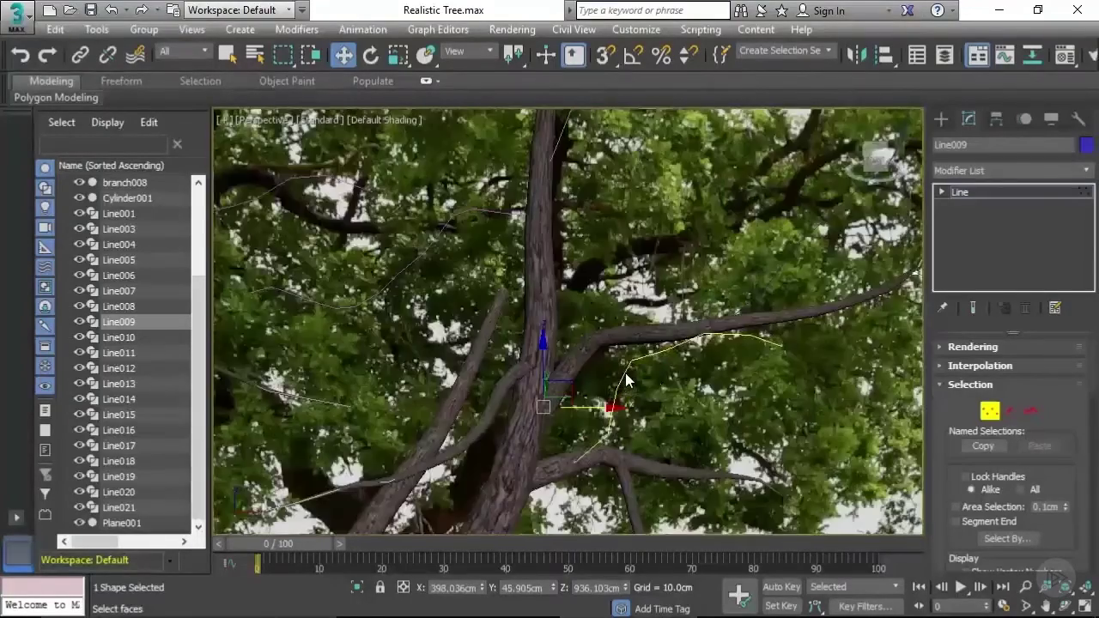
Move Line009's base vertex deeper into the trunk, shifting it about 2.7 cm along negative X
{"action": "middle_click_drag", "start_coordinate": [626, 380], "coordinate": [544, 378]}
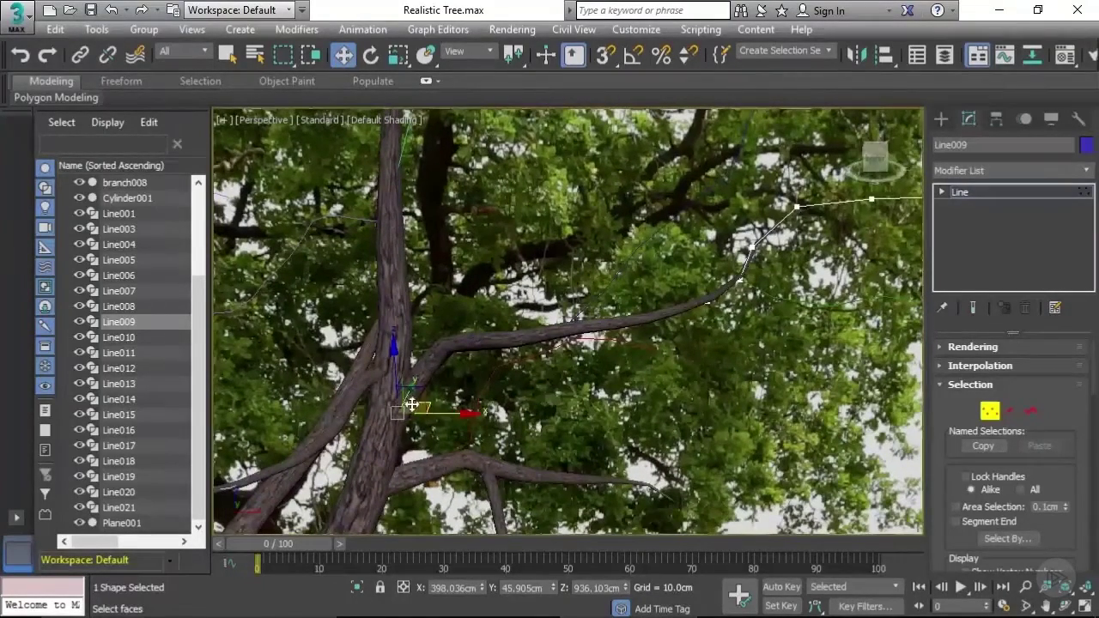
{"action": "left_click_drag", "start_coordinate": [412, 404], "coordinate": [436, 413]}
{"action": "scroll", "coordinate": [420, 411], "scroll_direction": "up", "scroll_amount": 5}
{"action": "middle_click_drag", "start_coordinate": [415, 410], "coordinate": [605, 386]}
{"action": "left_click_drag", "start_coordinate": [598, 378], "coordinate": [574, 376]}
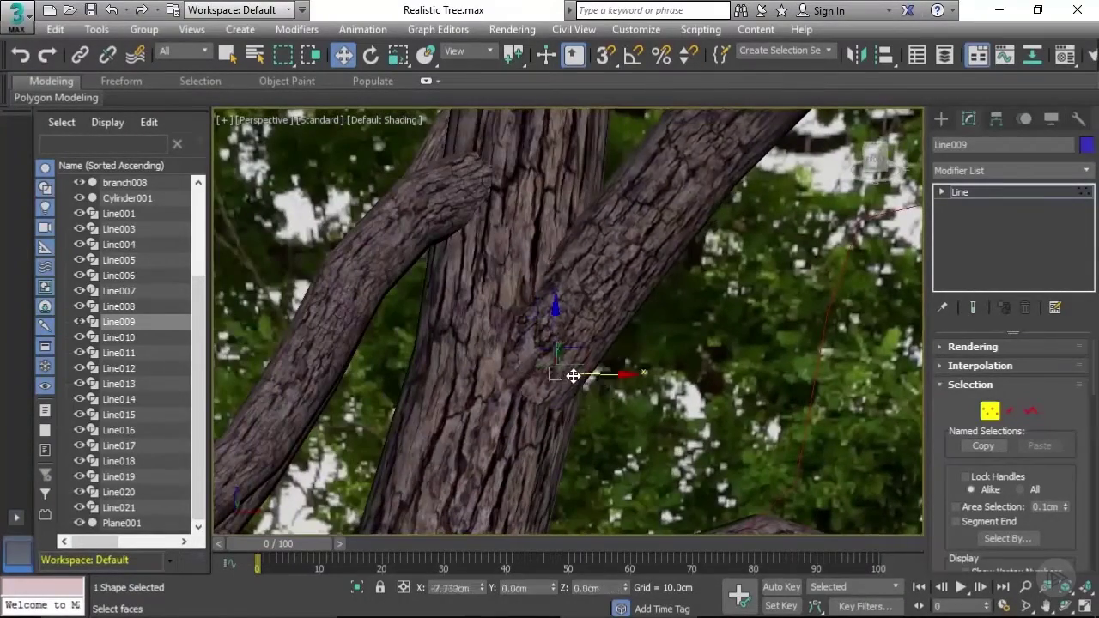
Open the base Cylinder parameters of branch004 and display edged faces in the perspective view
{"action": "middle_click_drag", "start_coordinate": [572, 375], "coordinate": [738, 290], "text": "alt"}
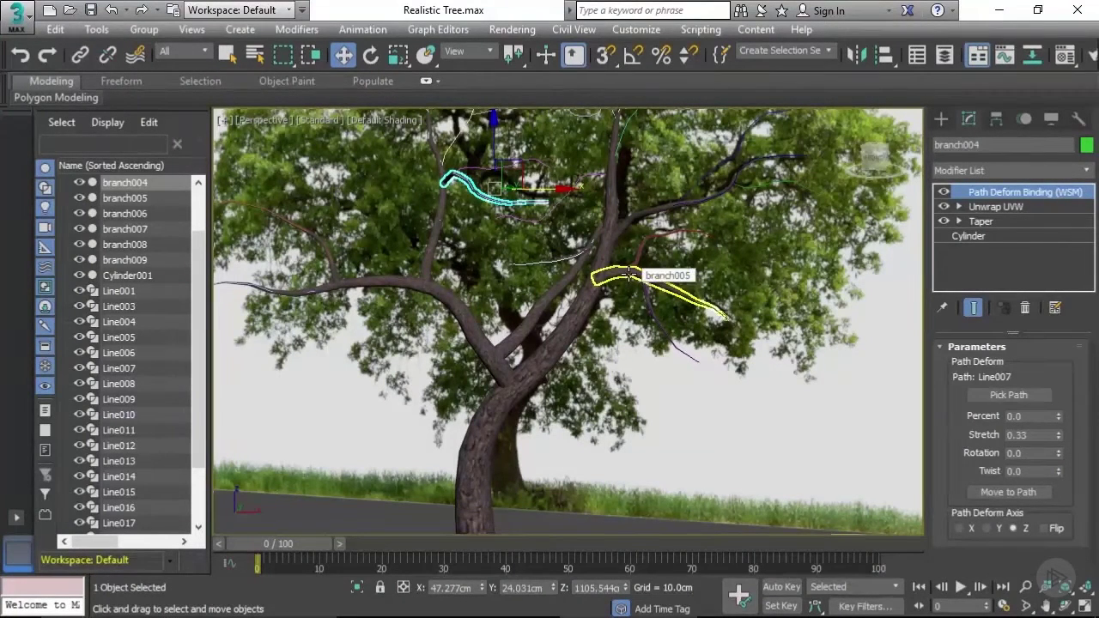
{"action": "key", "text": "z"}
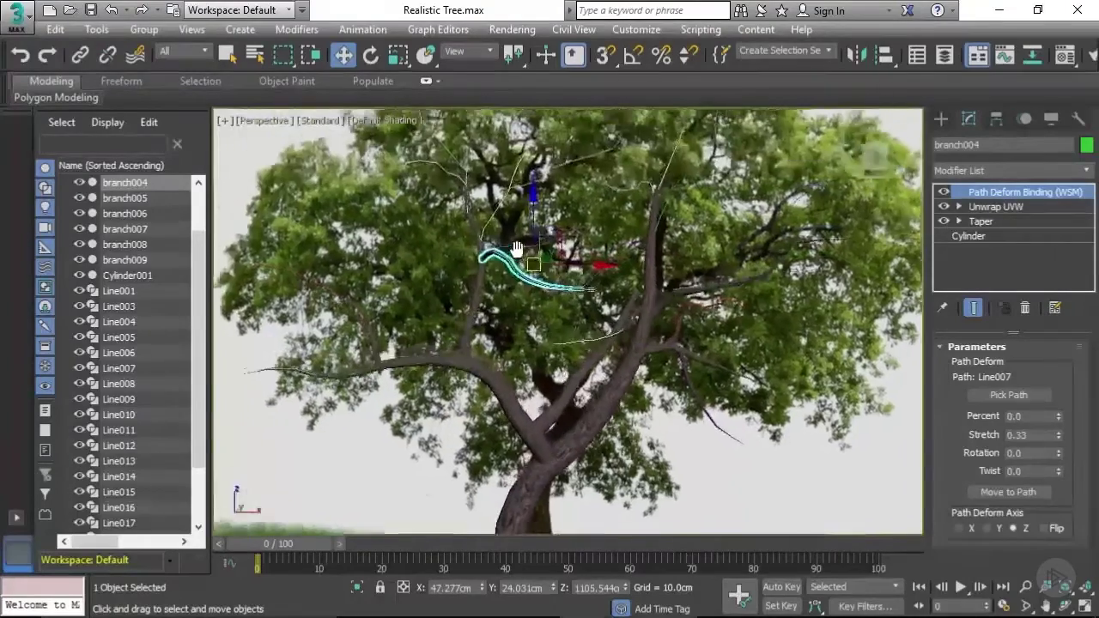
{"action": "middle_click_drag", "start_coordinate": [530, 279], "coordinate": [470, 249]}
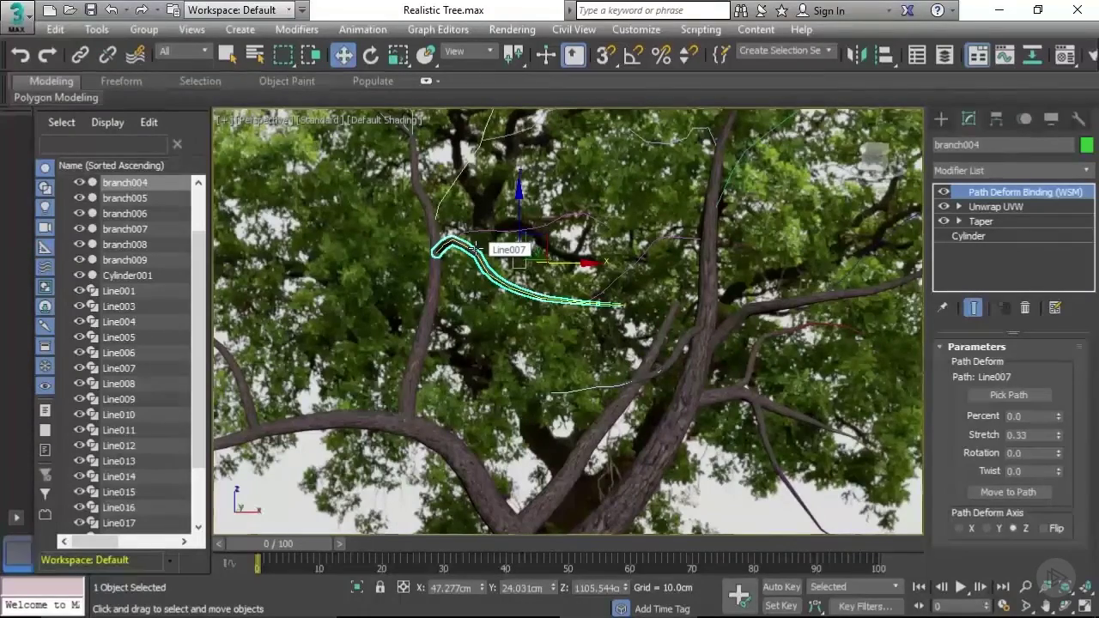
{"action": "scroll", "coordinate": [475, 249], "scroll_direction": "up", "scroll_amount": 4}
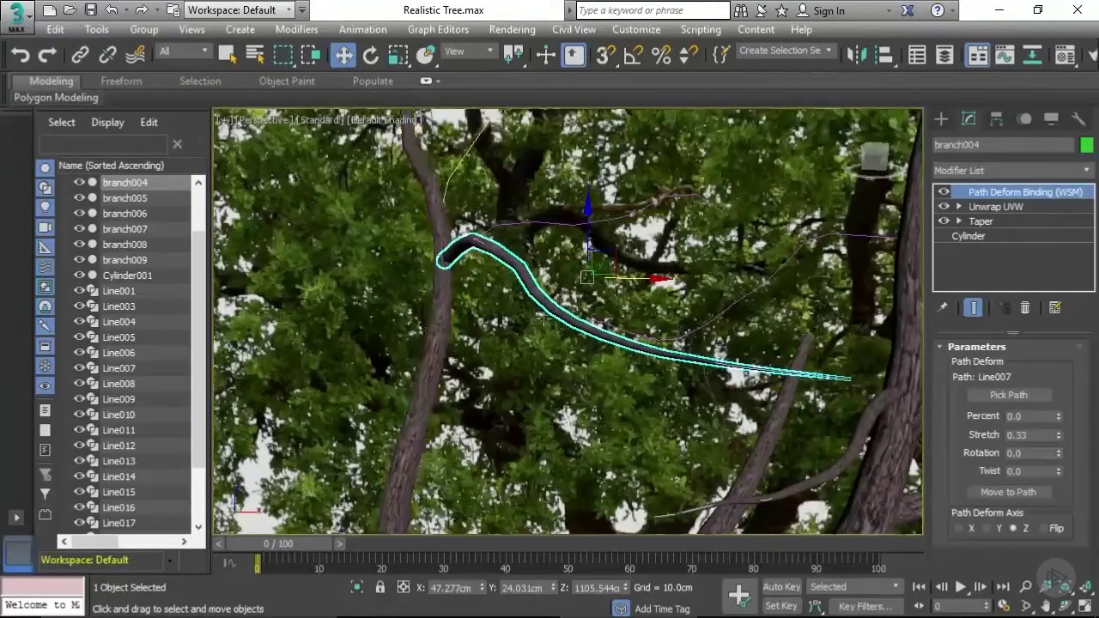
{"action": "scroll", "coordinate": [543, 318], "scroll_direction": "down", "scroll_amount": 5}
{"action": "scroll", "coordinate": [519, 356], "scroll_direction": "up", "scroll_amount": 4}
{"action": "middle_click_drag", "start_coordinate": [489, 397], "coordinate": [534, 354]}
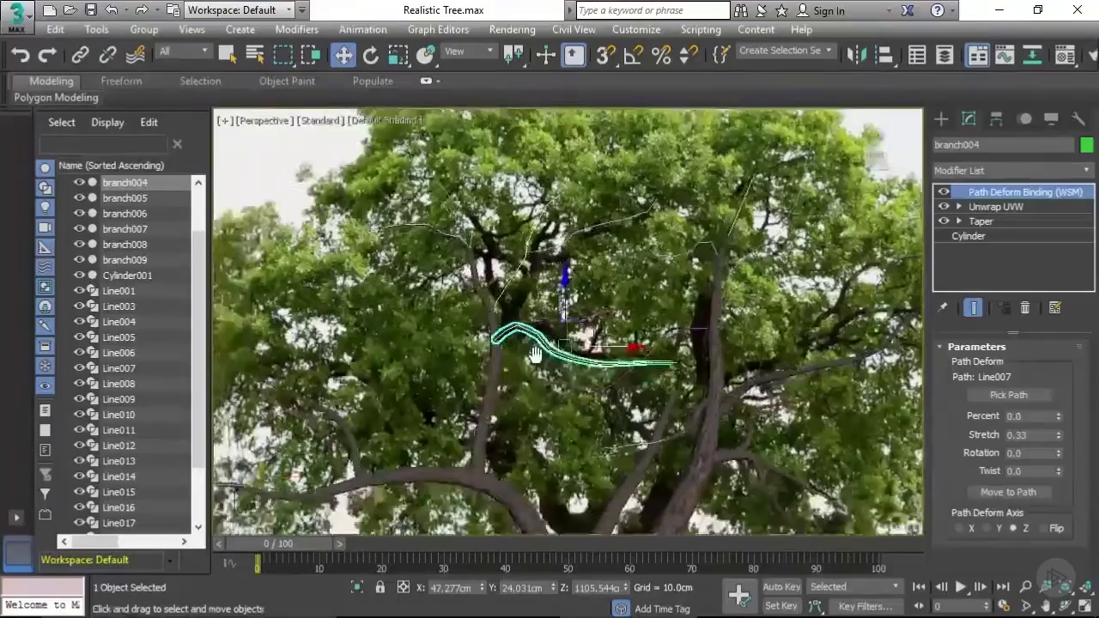
{"action": "scroll", "coordinate": [534, 353], "scroll_direction": "up", "scroll_amount": 5}
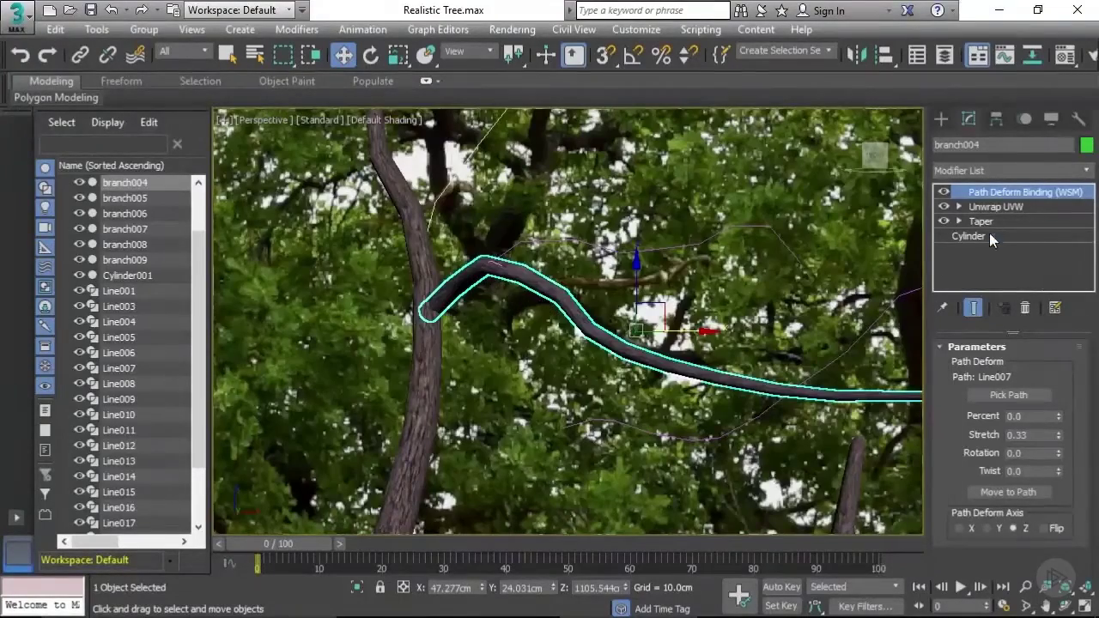
{"action": "left_click", "coordinate": [989, 237]}
{"action": "left_click", "coordinate": [623, 363]}
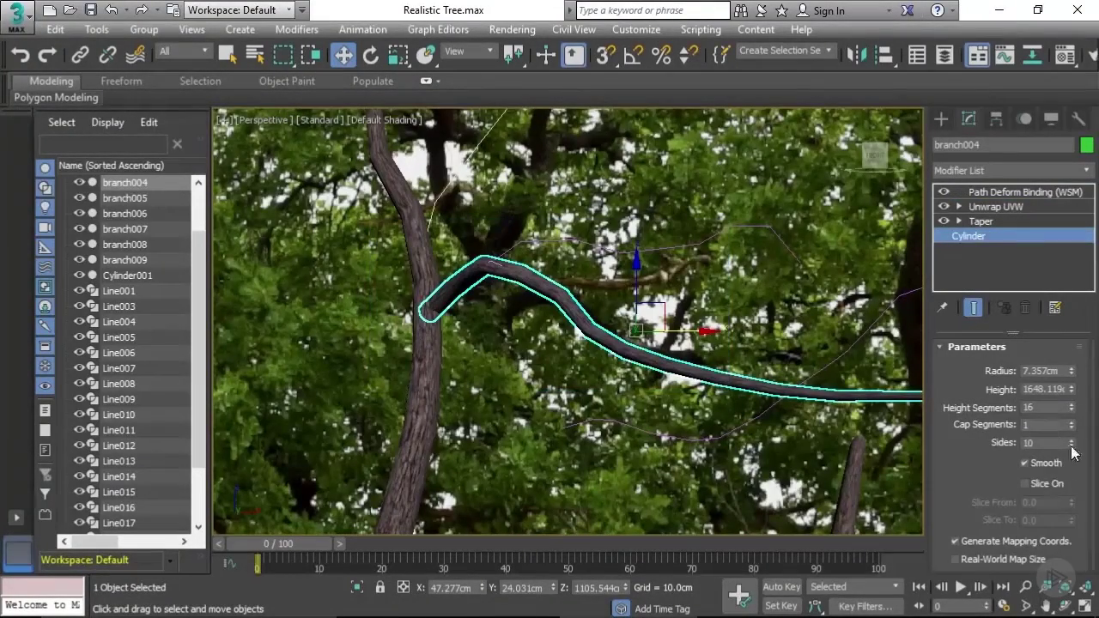
{"action": "middle_click_drag", "start_coordinate": [786, 402], "coordinate": [757, 399]}
{"action": "key", "text": "F4"}
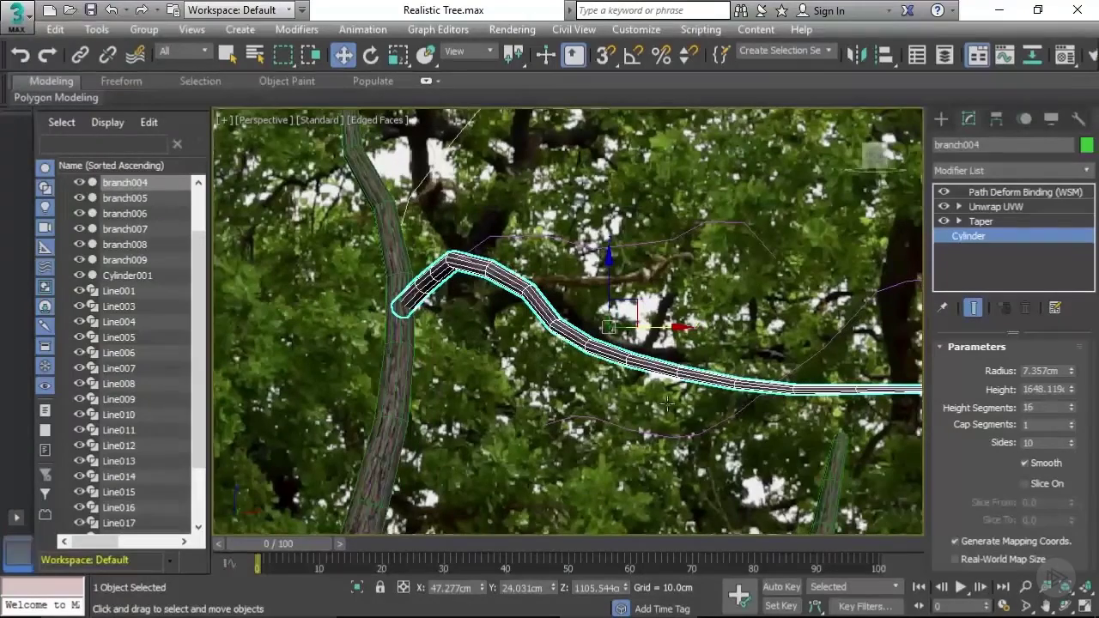
Reduce the branch004 cylinder to 5 sides
{"action": "middle_click_drag", "start_coordinate": [632, 408], "coordinate": [607, 389]}
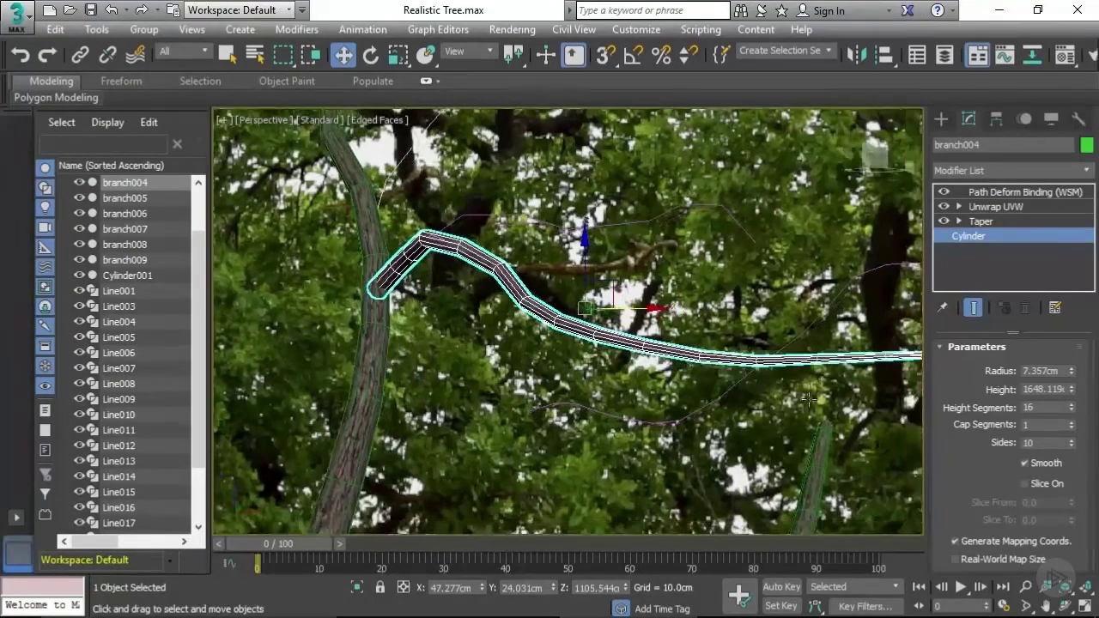
{"action": "left_click_drag", "start_coordinate": [1072, 449], "coordinate": [1076, 451]}
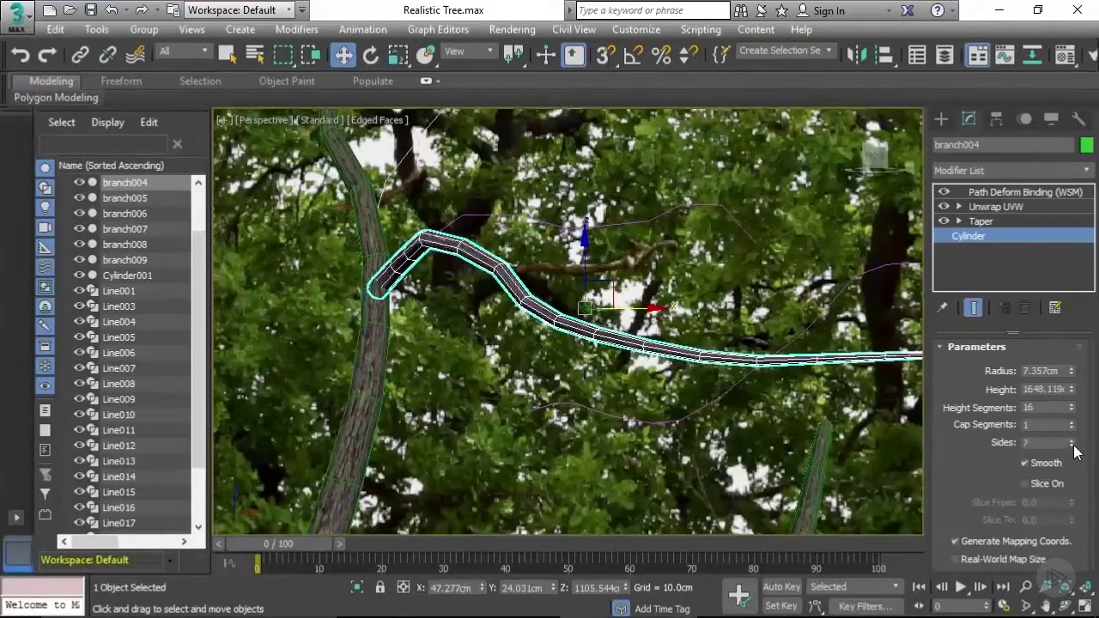
{"action": "left_click", "coordinate": [1074, 447]}
{"action": "middle_click_drag", "start_coordinate": [744, 358], "coordinate": [766, 329], "text": "alt"}
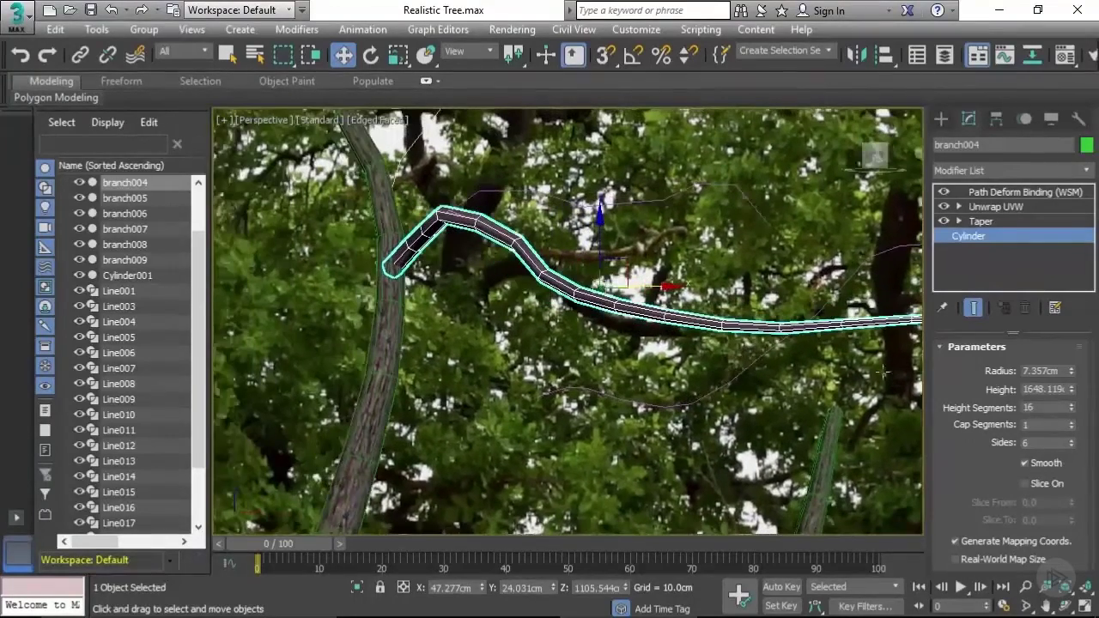
{"action": "left_click", "coordinate": [1074, 446]}
{"action": "middle_click_drag", "start_coordinate": [610, 286], "coordinate": [682, 300], "text": "alt"}
{"action": "scroll", "coordinate": [481, 245], "scroll_direction": "up", "scroll_amount": 4}
{"action": "middle_click_drag", "start_coordinate": [481, 245], "coordinate": [597, 279]}
{"action": "scroll", "coordinate": [598, 285], "scroll_direction": "down", "scroll_amount": 5}
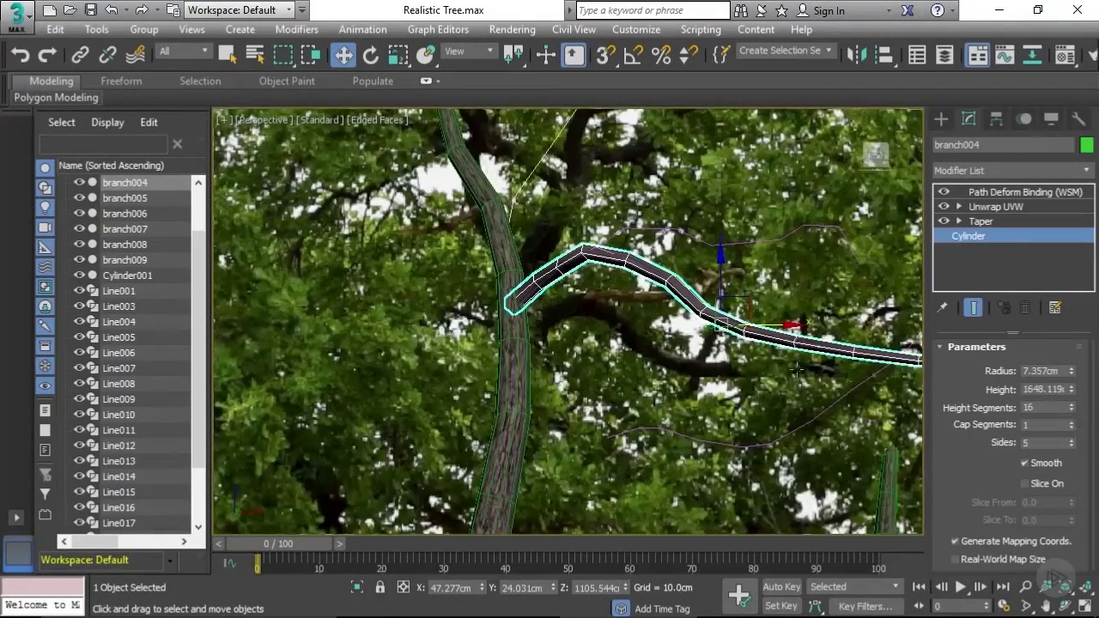
Set the branch004 cylinder's height segments to 8
{"action": "middle_click_drag", "start_coordinate": [796, 369], "coordinate": [590, 344]}
{"action": "scroll", "coordinate": [665, 357], "scroll_direction": "down", "scroll_amount": 4}
{"action": "scroll", "coordinate": [620, 349], "scroll_direction": "up", "scroll_amount": 3}
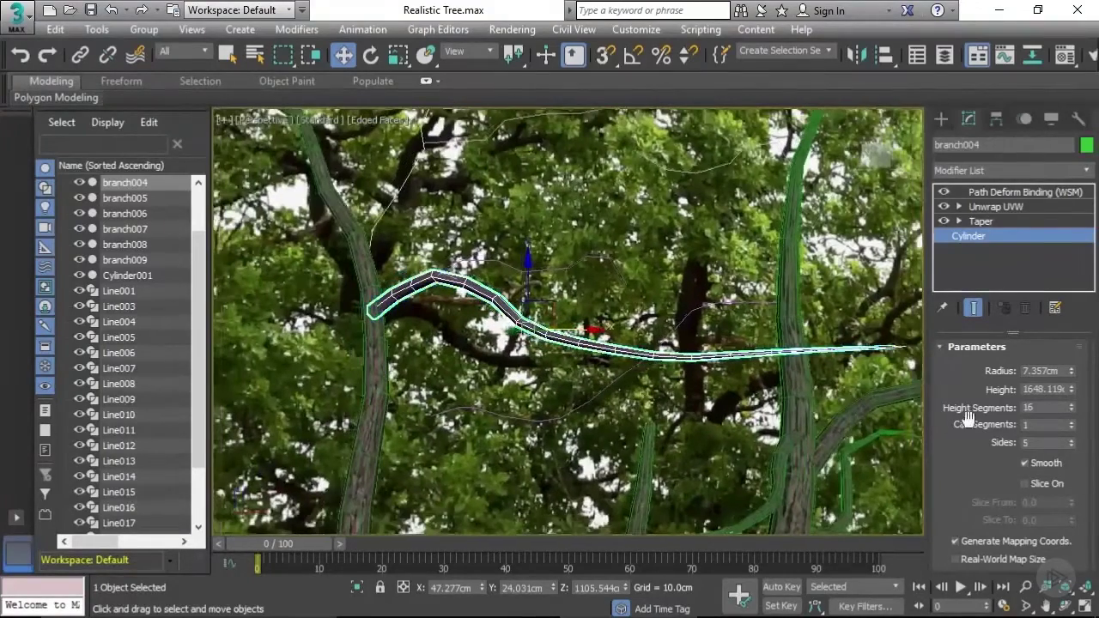
{"action": "left_click", "coordinate": [1072, 405]}
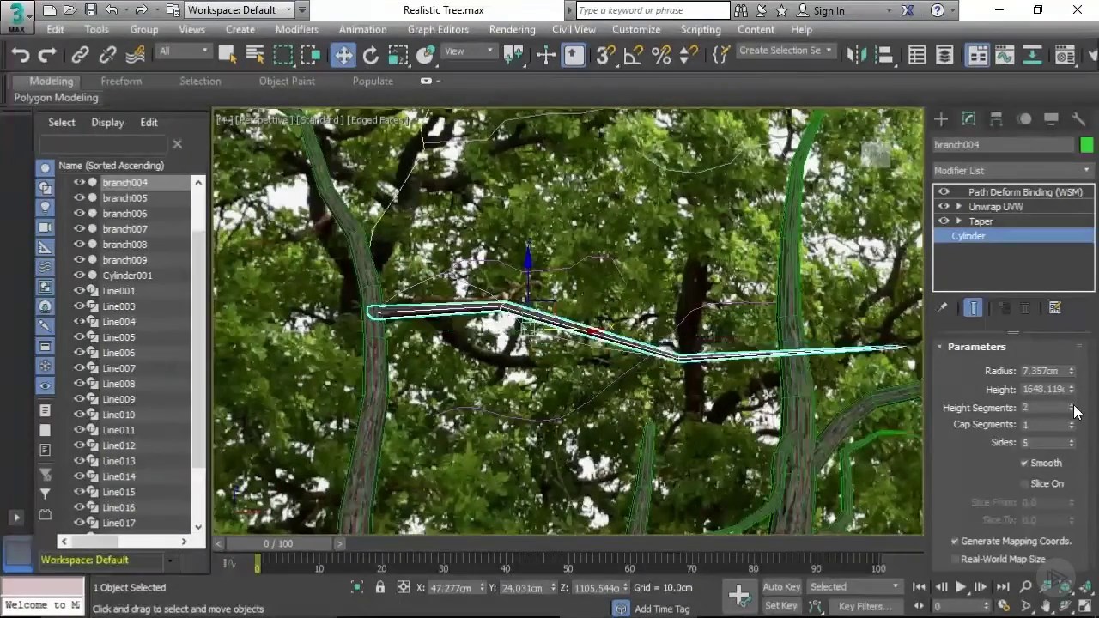
{"action": "left_click", "coordinate": [1072, 405]}
{"action": "left_click", "coordinate": [1072, 406]}
{"action": "left_click", "coordinate": [1072, 405]}
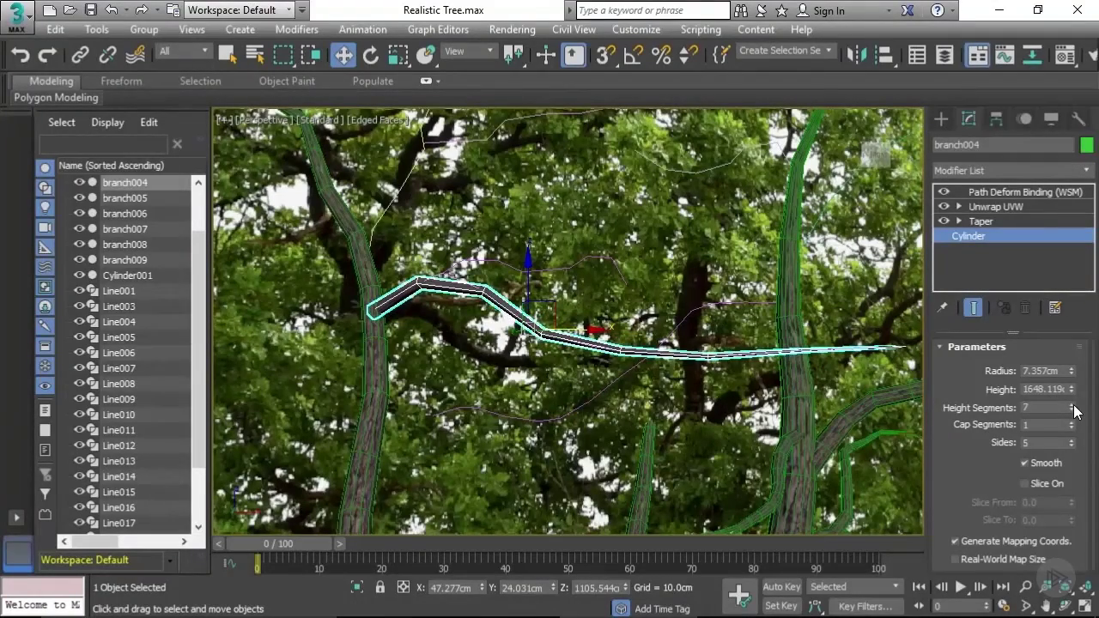
{"action": "left_click", "coordinate": [1072, 405]}
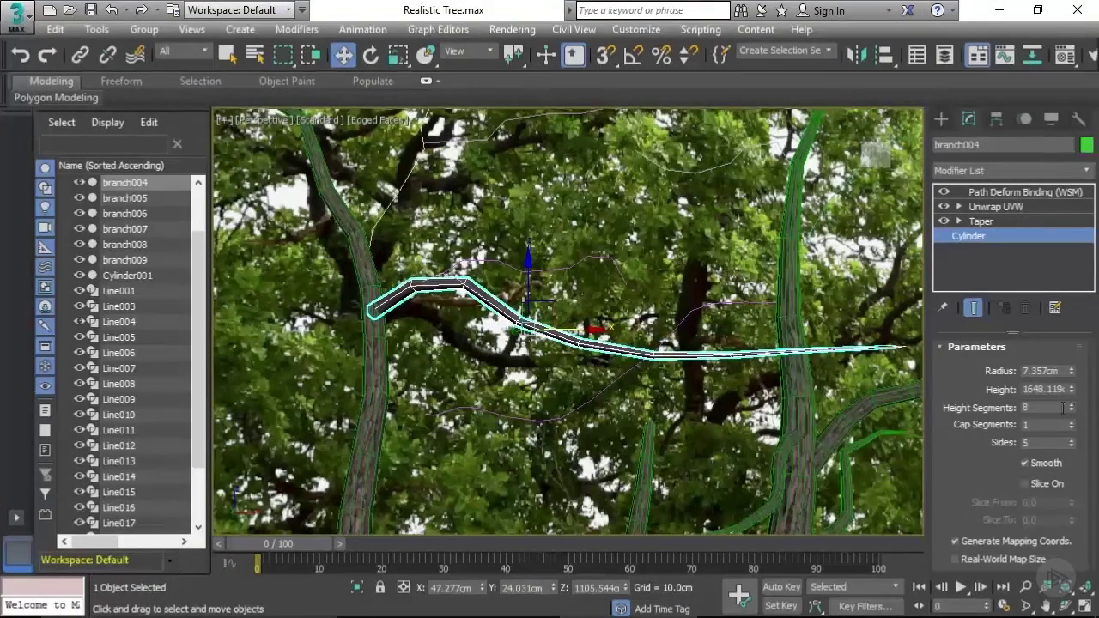
{"action": "middle_click_drag", "start_coordinate": [685, 356], "coordinate": [642, 342]}
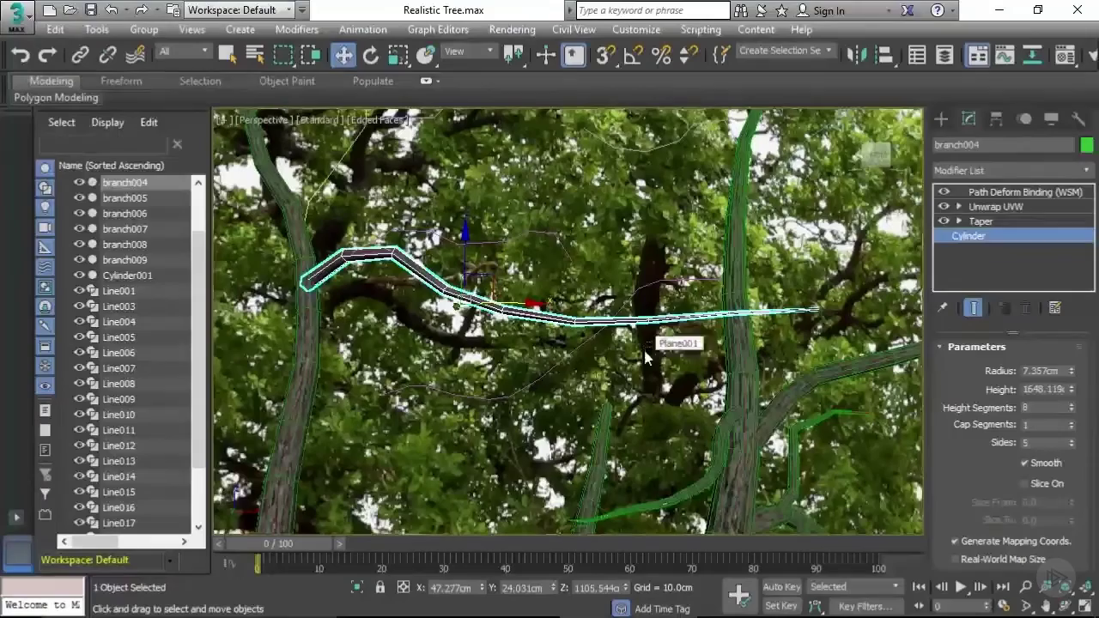
Reselect branch004, turn on the end result display for its Unwrap UVW modifier and open the UV editor
{"action": "left_click", "coordinate": [524, 365]}
{"action": "mouse_move", "coordinate": [372, 265]}
{"action": "middle_mouse_down"}
{"action": "mouse_move", "coordinate": [480, 298]}
{"action": "mouse_move", "coordinate": [385, 274]}
{"action": "middle_mouse_up"}
{"action": "scroll", "coordinate": [480, 298], "scroll_direction": "up", "scroll_amount": 2}
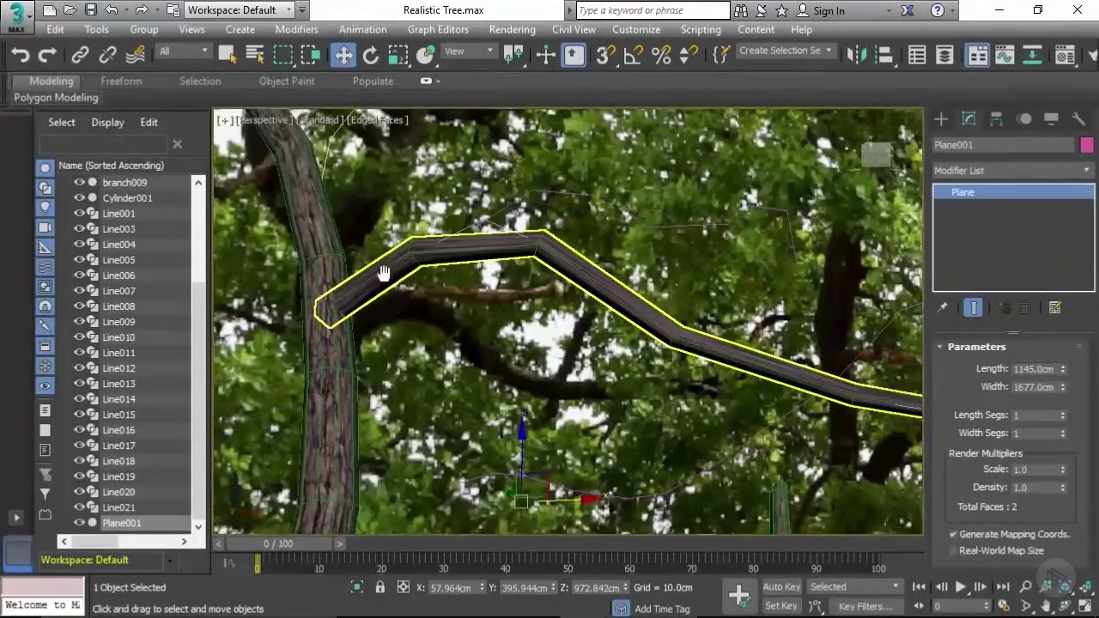
{"action": "left_click", "coordinate": [396, 265]}
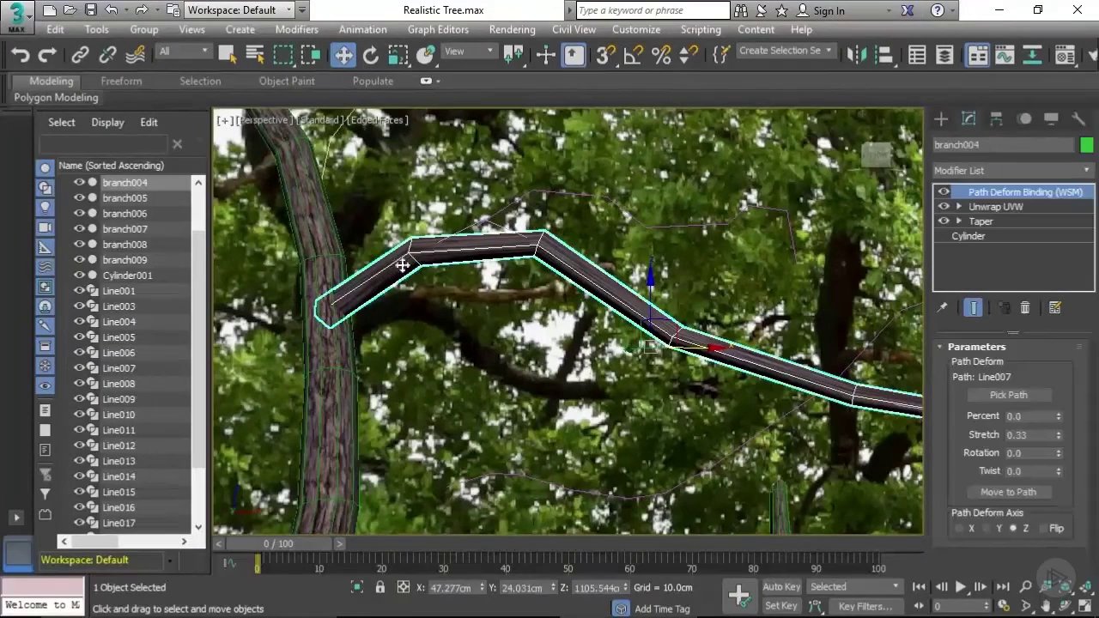
{"action": "left_click", "coordinate": [970, 235]}
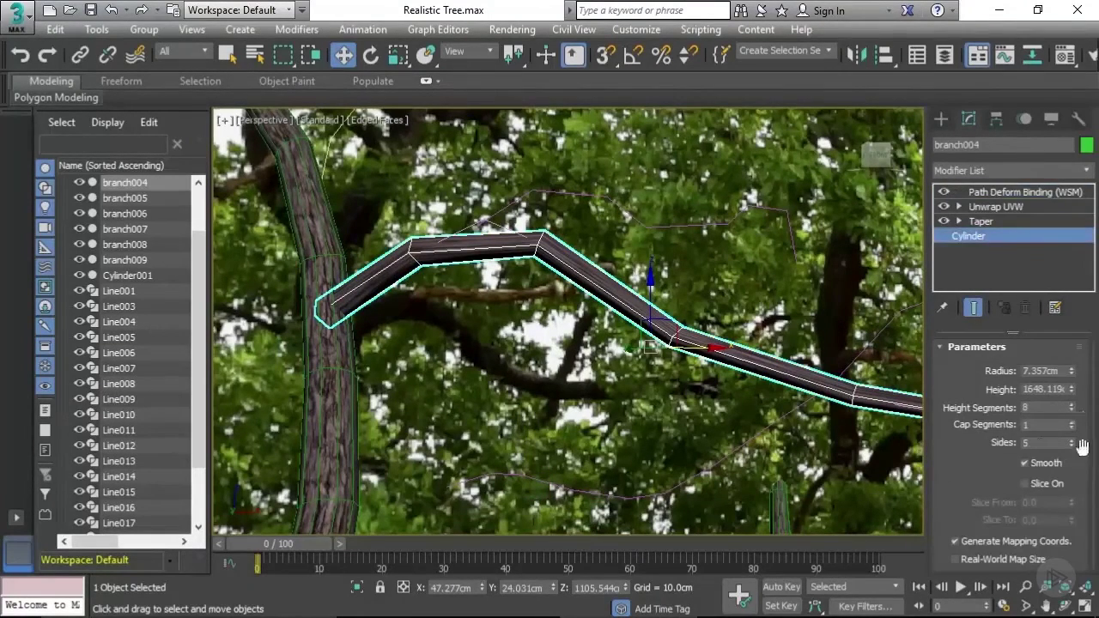
{"action": "left_click", "coordinate": [994, 208]}
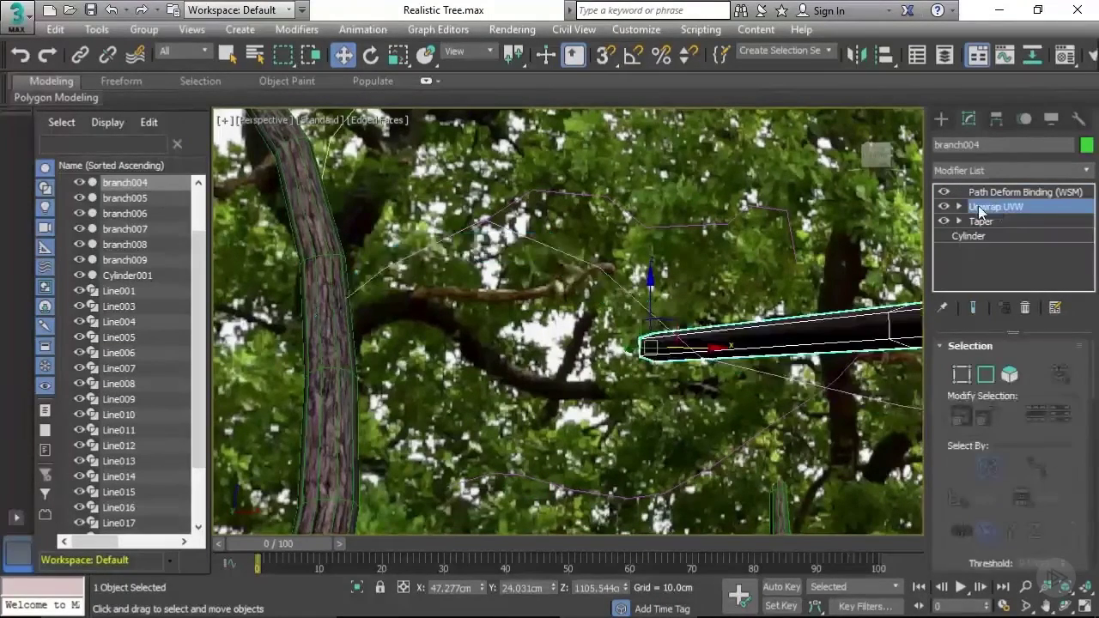
{"action": "middle_click_drag", "start_coordinate": [781, 333], "coordinate": [681, 337]}
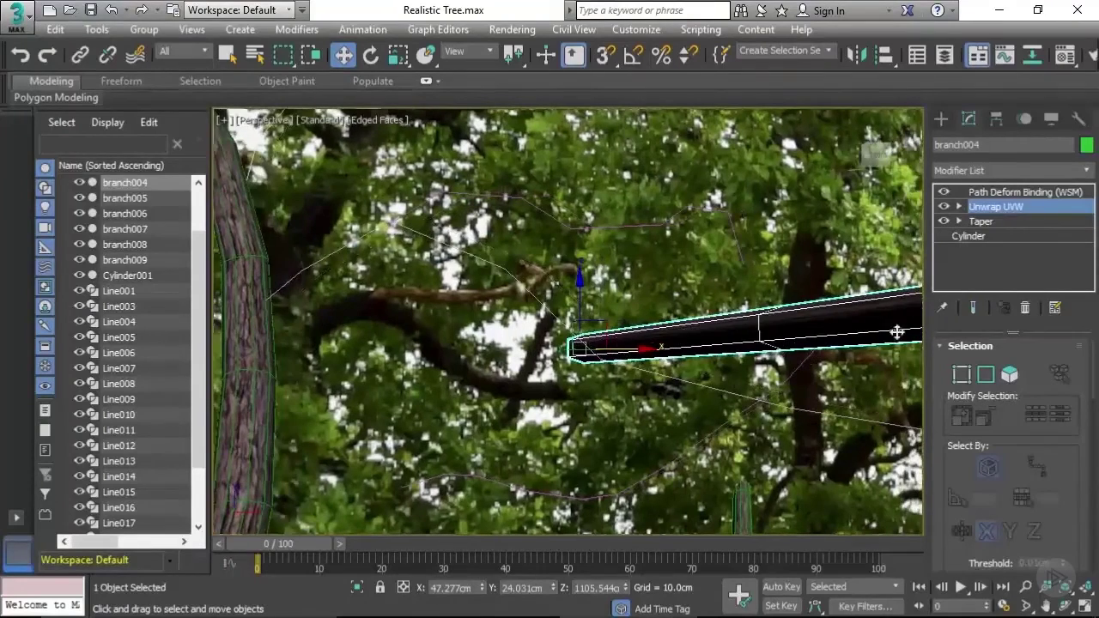
{"action": "left_click", "coordinate": [973, 307]}
{"action": "left_click_drag", "start_coordinate": [944, 443], "coordinate": [923, 163]}
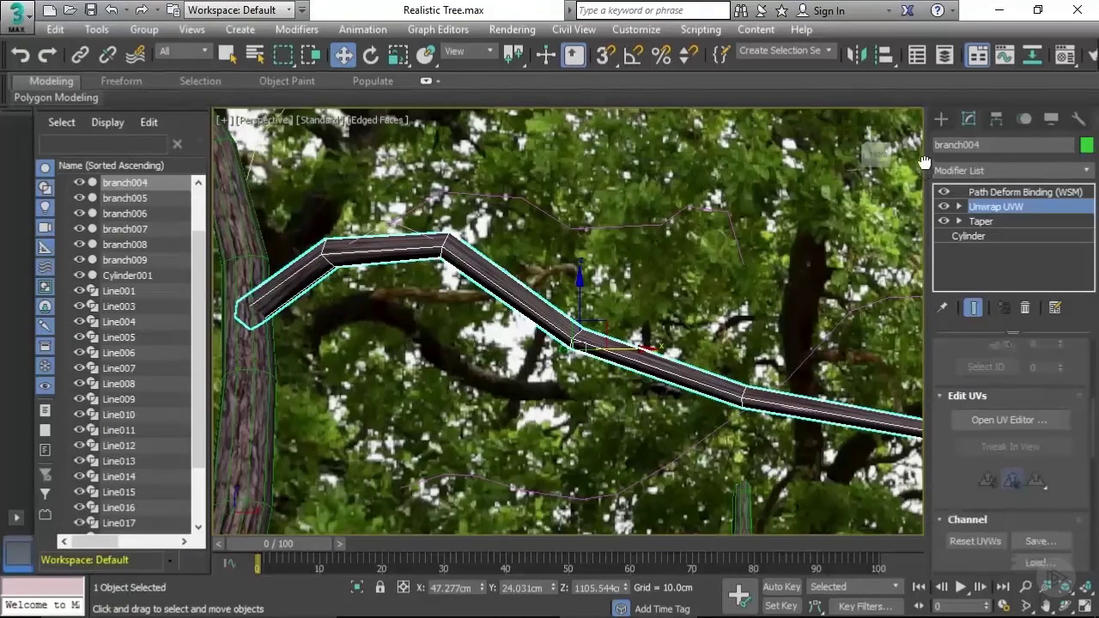
{"action": "left_click", "coordinate": [991, 420]}
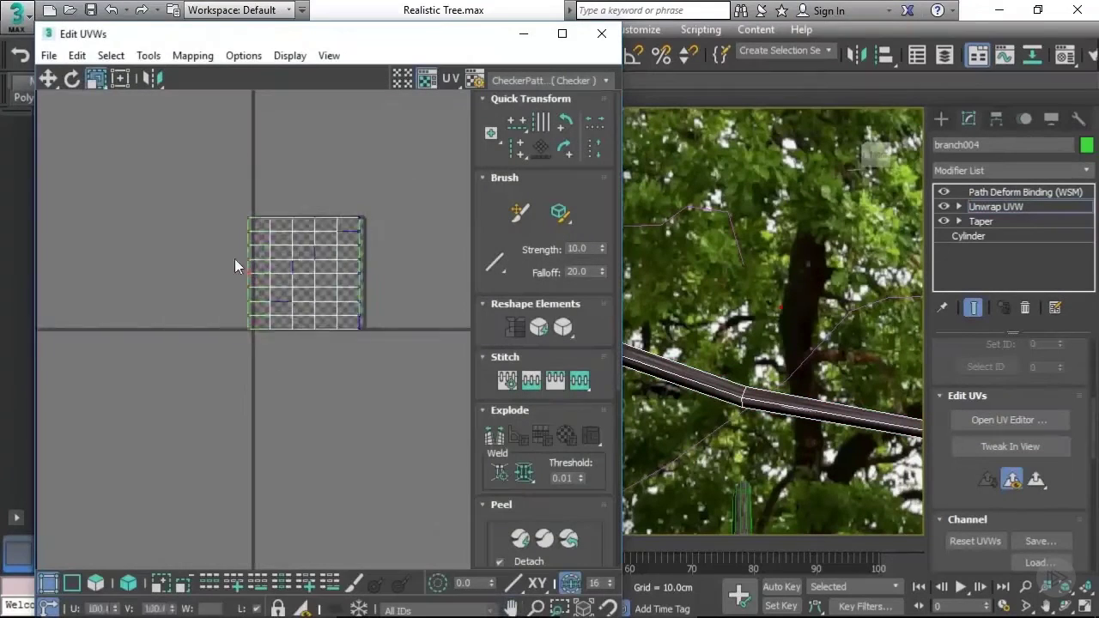
Select all of branch004's UV vertices and scale them up vertically so the bark texture tiles along the branch
{"action": "left_click_drag", "start_coordinate": [279, 315], "coordinate": [289, 315]}
{"action": "left_click", "coordinate": [96, 78]}
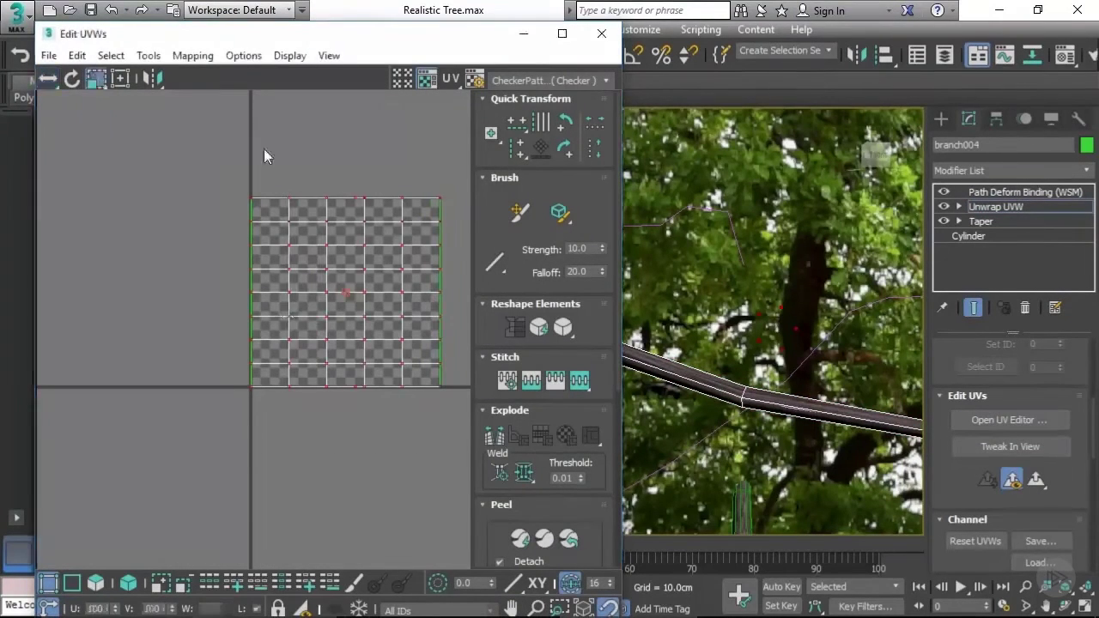
{"action": "scroll", "coordinate": [798, 391], "scroll_direction": "up", "scroll_amount": 2}
{"action": "middle_click_drag", "start_coordinate": [799, 391], "coordinate": [867, 318]}
{"action": "left_click_drag", "start_coordinate": [387, 232], "coordinate": [377, 94]}
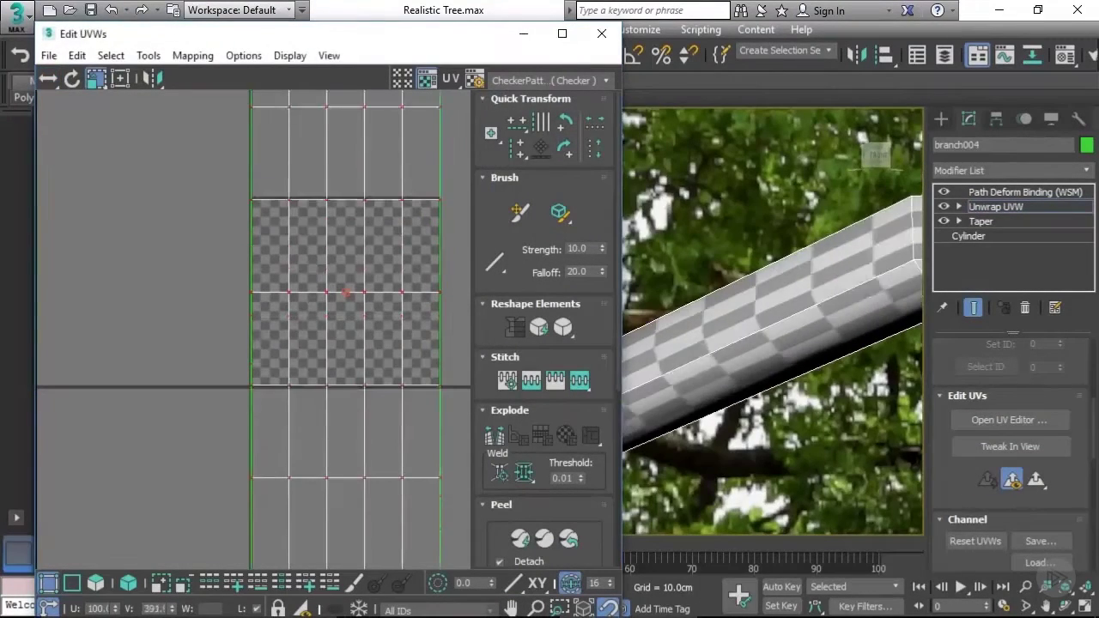
{"action": "left_click_drag", "start_coordinate": [367, 294], "coordinate": [360, 164]}
{"action": "middle_click_drag", "start_coordinate": [756, 322], "coordinate": [884, 261]}
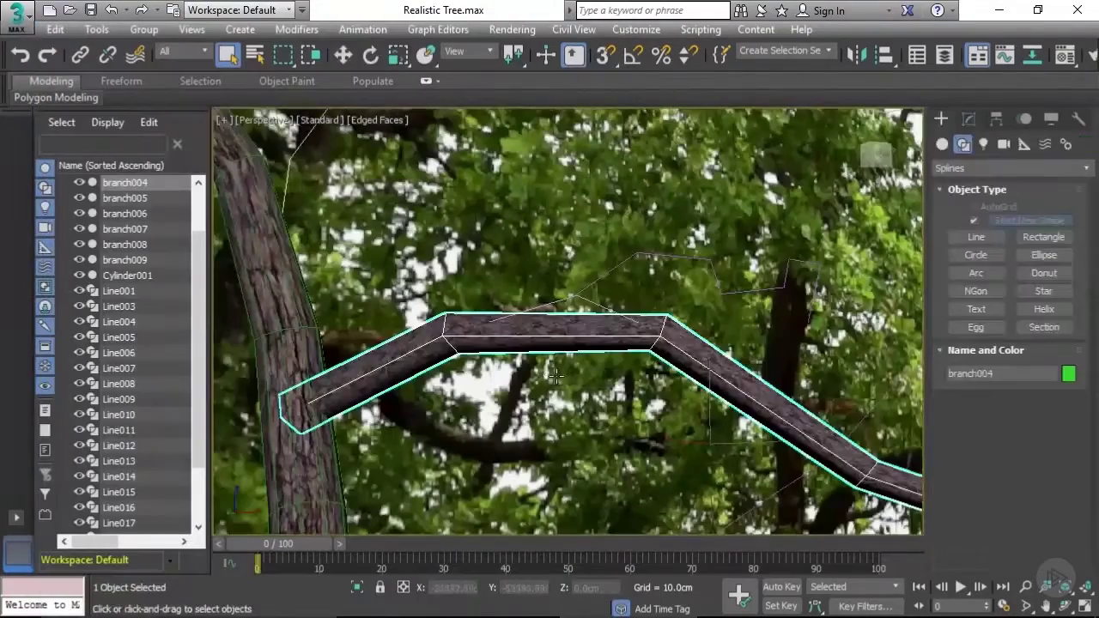
Turn off edged faces and inspect the bark texture and shape of branch004 from close up and farther away
{"action": "scroll", "coordinate": [551, 374], "scroll_direction": "up", "scroll_amount": 2}
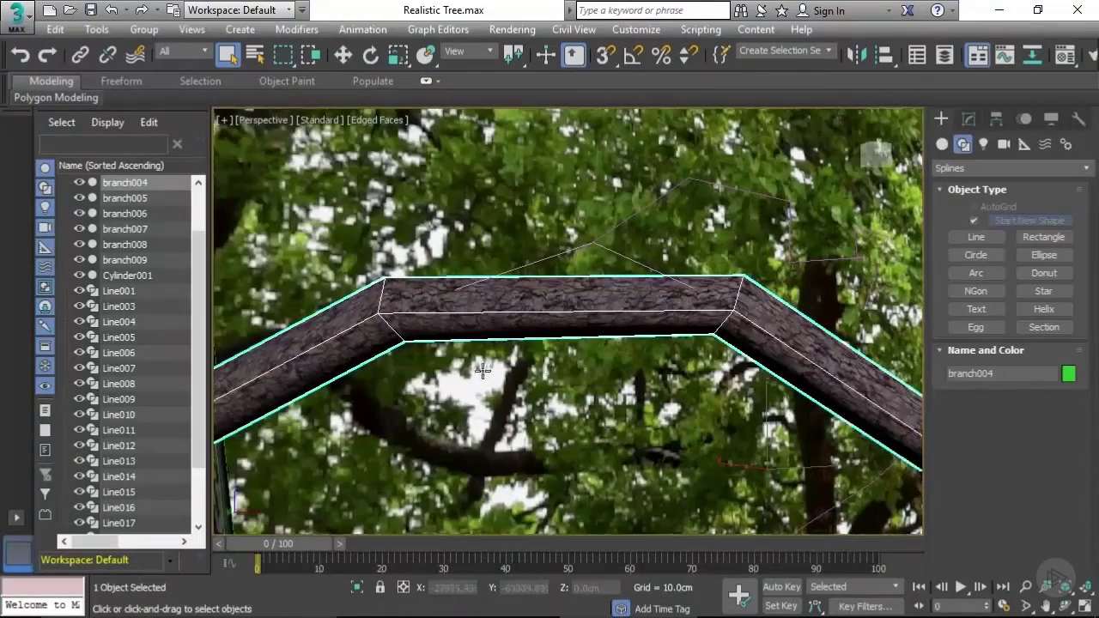
{"action": "mouse_move", "coordinate": [478, 376]}
{"action": "middle_mouse_down"}
{"action": "mouse_move", "coordinate": [504, 370]}
{"action": "mouse_move", "coordinate": [470, 370]}
{"action": "middle_mouse_up"}
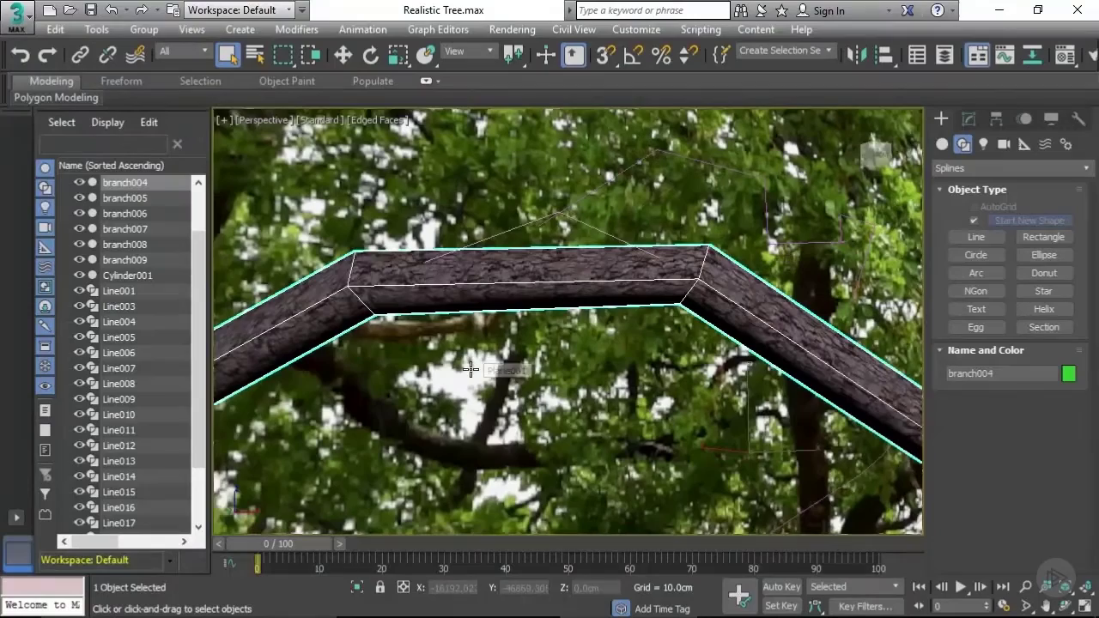
{"action": "key", "text": "F4"}
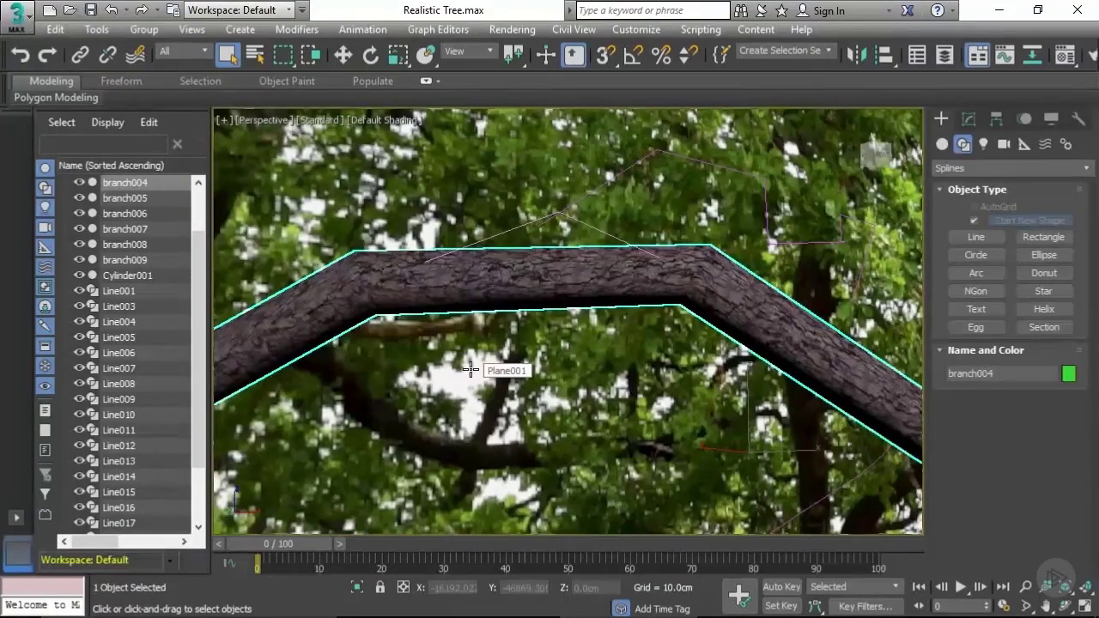
{"action": "scroll", "coordinate": [525, 371], "scroll_direction": "down", "scroll_amount": 5}
{"action": "middle_click_drag", "start_coordinate": [626, 429], "coordinate": [701, 464]}
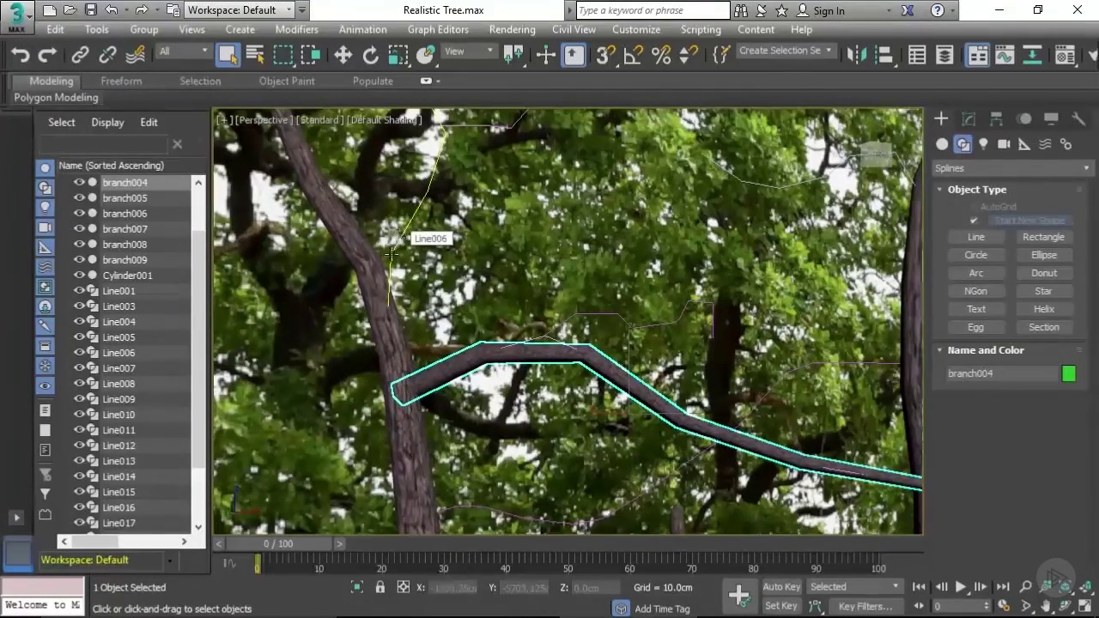
{"action": "middle_click_drag", "start_coordinate": [654, 284], "coordinate": [562, 287]}
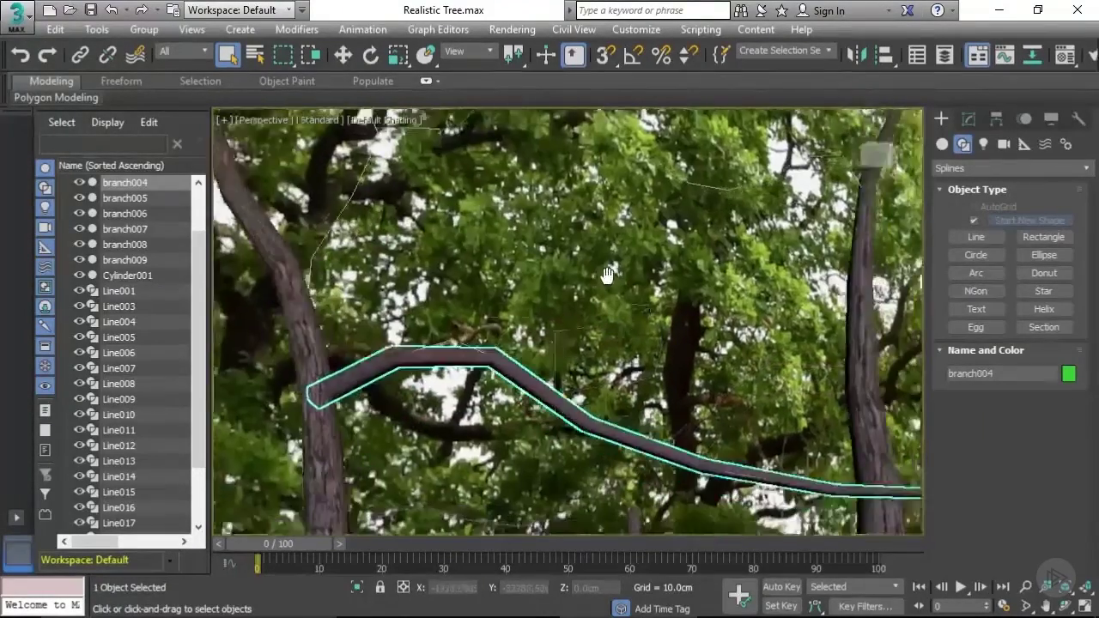
{"action": "scroll", "coordinate": [549, 315], "scroll_direction": "down", "scroll_amount": 4}
Move the reference image plane Plane001 about 2834 cm along X, clear of the tree, and deselect it
{"action": "key", "text": "w"}
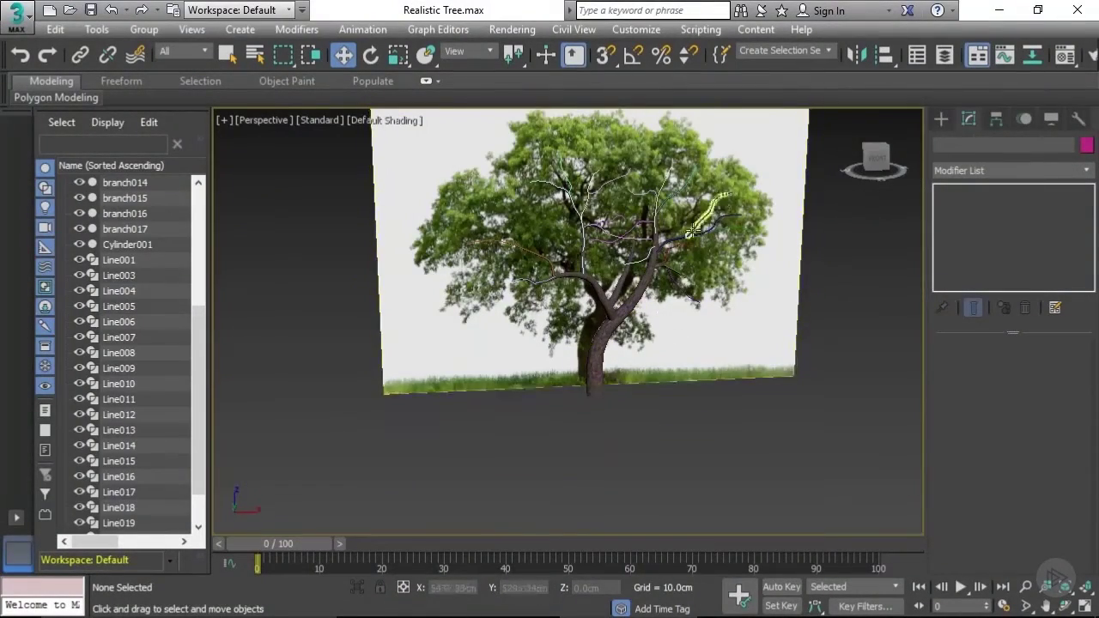
{"action": "middle_click_drag", "start_coordinate": [724, 228], "coordinate": [678, 300], "text": "alt"}
{"action": "left_click", "coordinate": [678, 301]}
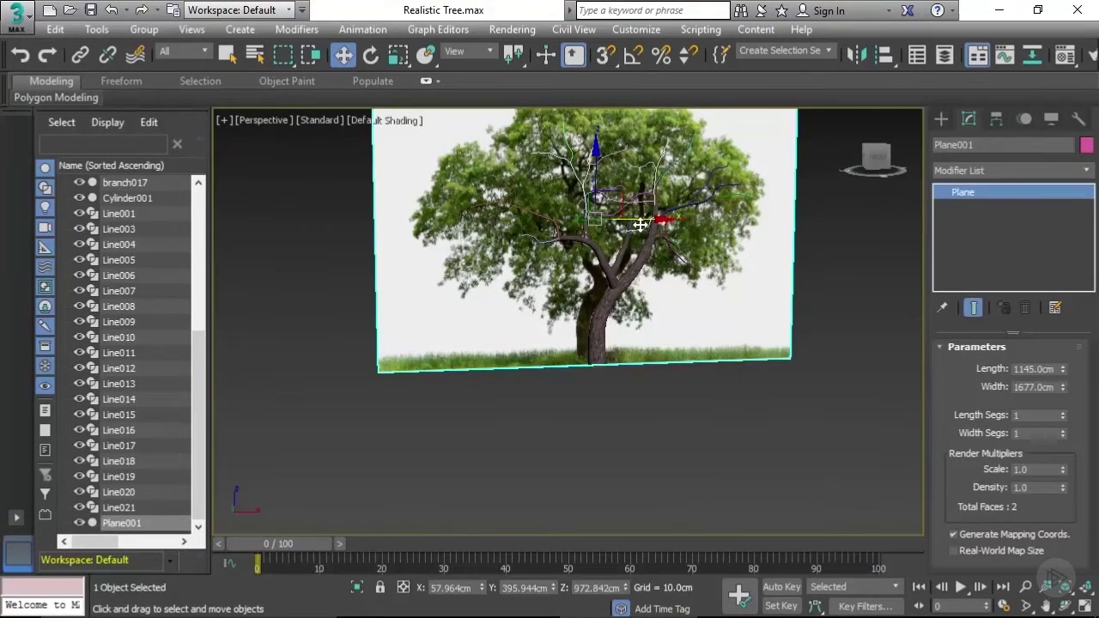
{"action": "left_click_drag", "start_coordinate": [637, 221], "coordinate": [993, 245]}
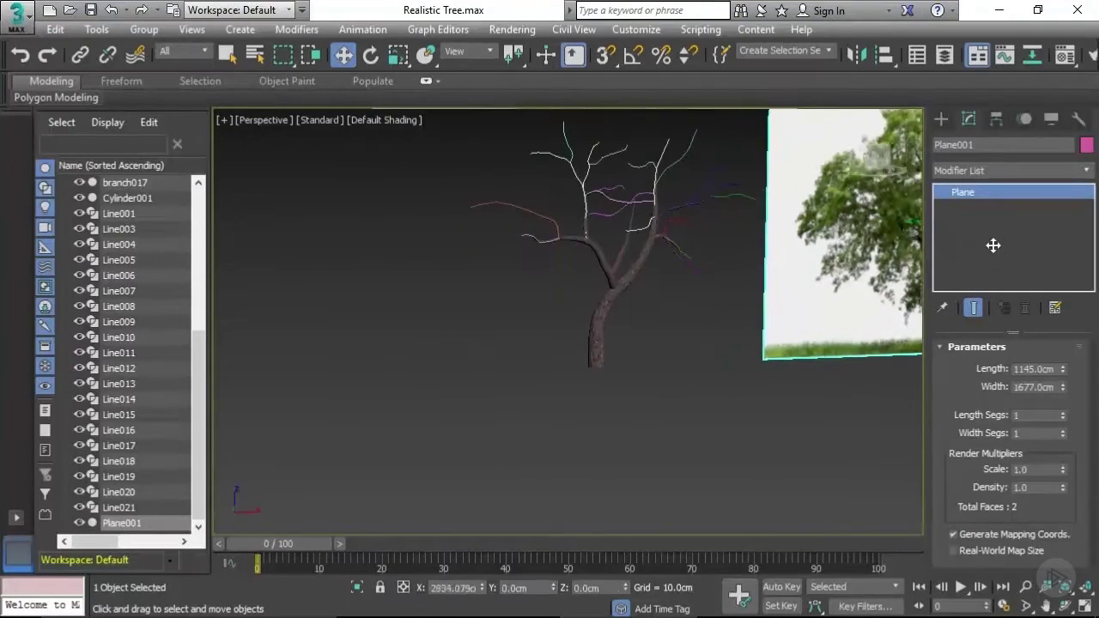
{"action": "left_click", "coordinate": [764, 339]}
Frame the tree in the perspective view, render a test image and close the render window
{"action": "scroll", "coordinate": [698, 356], "scroll_direction": "up", "scroll_amount": 8}
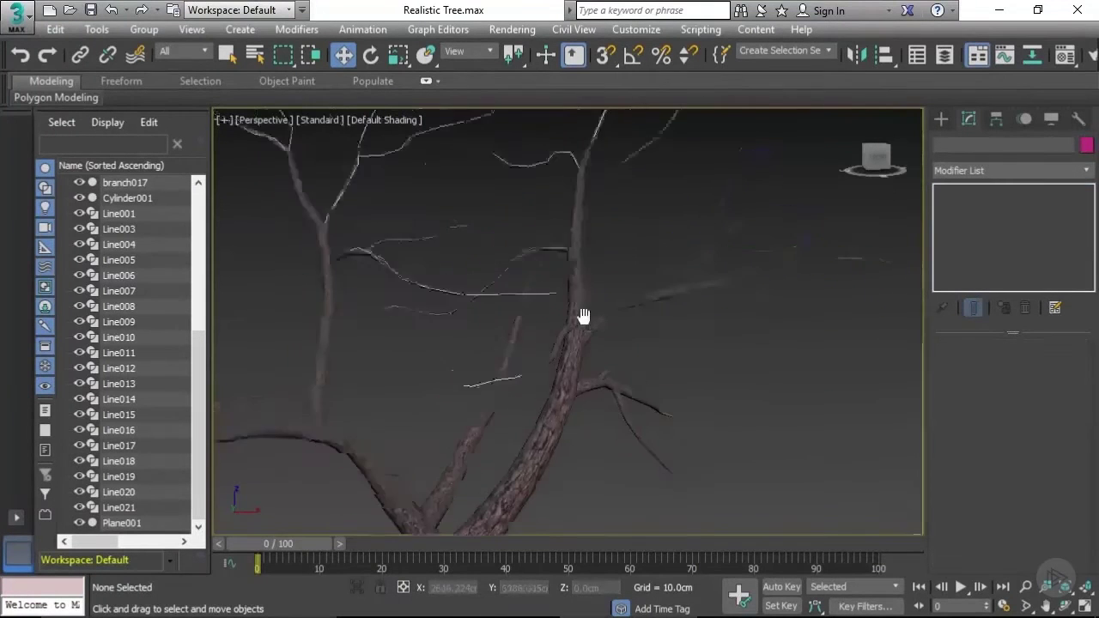
{"action": "middle_click_drag", "start_coordinate": [583, 314], "coordinate": [622, 333]}
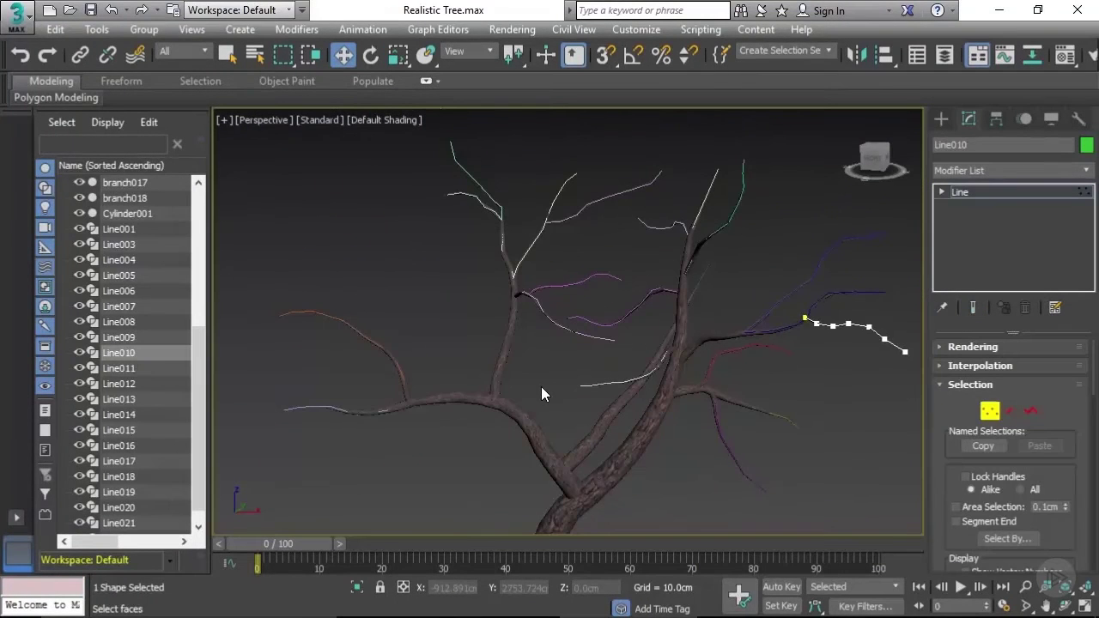
{"action": "key", "text": "shift+q"}
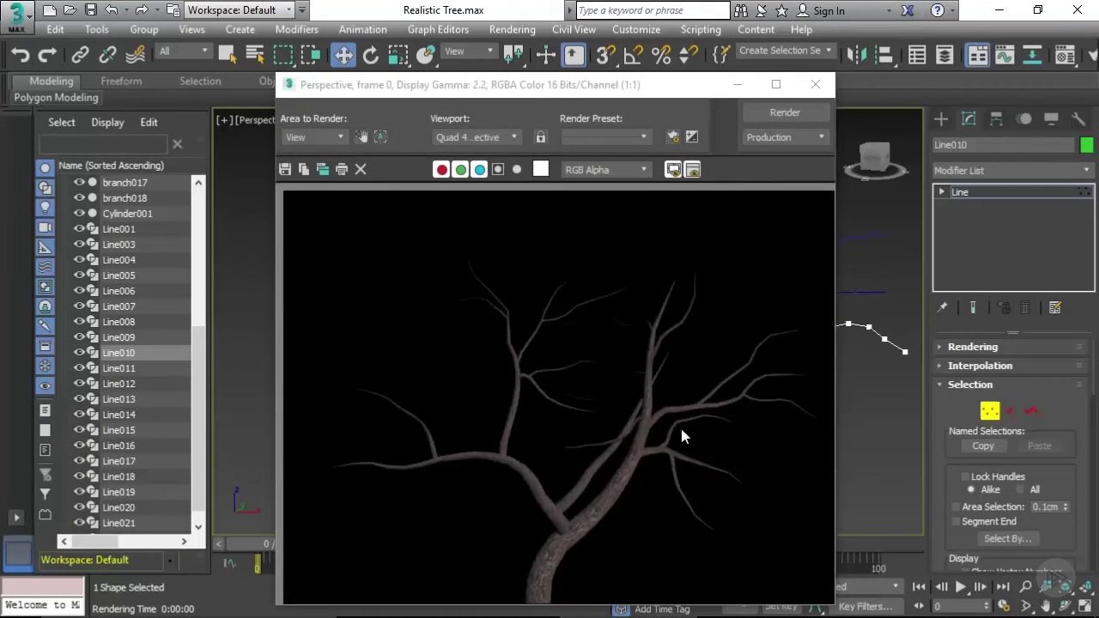
{"action": "left_click", "coordinate": [816, 84]}
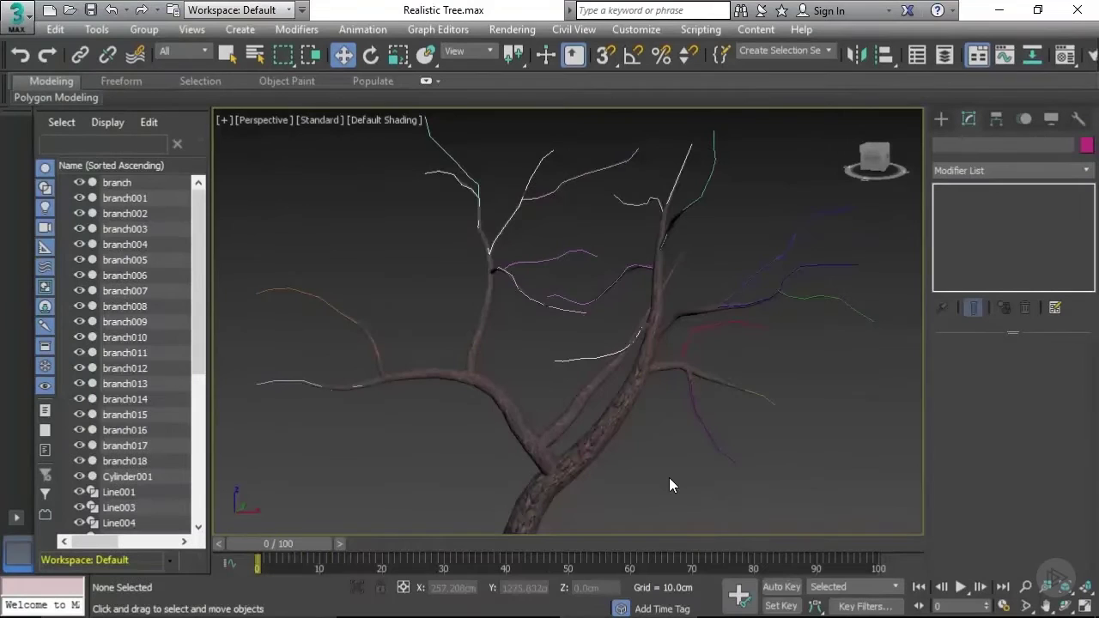